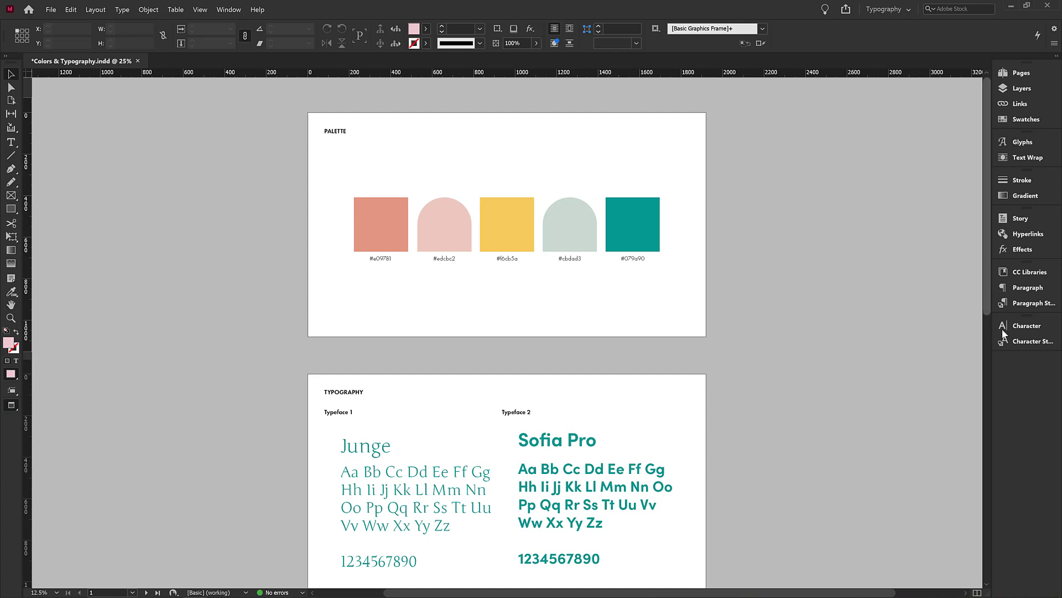
- Create a new Creative Cloud library named "Assignment 3 Demo"
click(1020, 271)
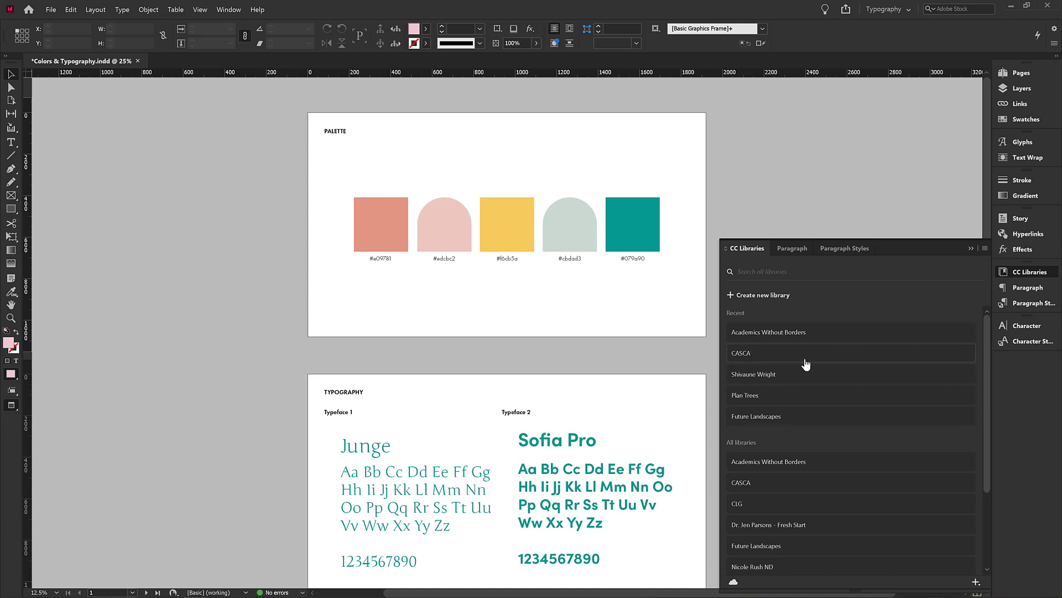
click(757, 297)
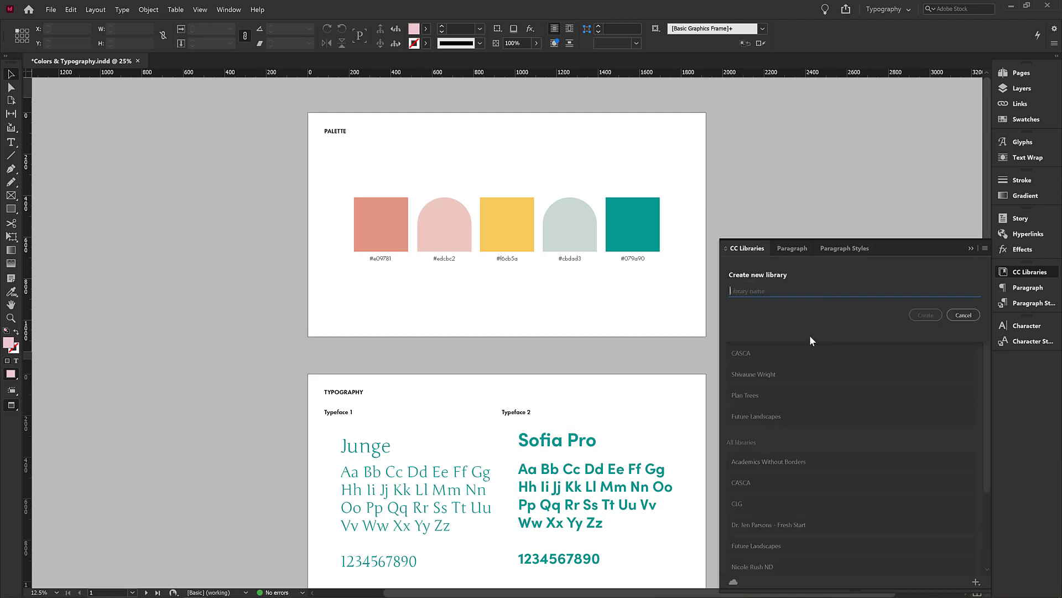
text(Assignment 3 Demo)
click(922, 315)
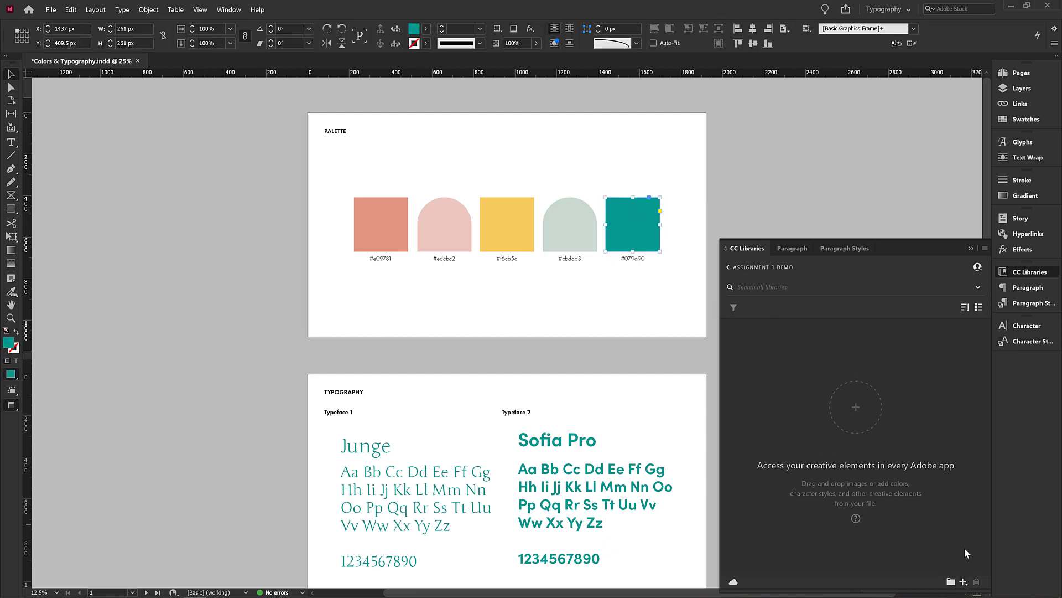
- Save the fill colors of the teal square, the pale green arch and the yellow square on the palette page to the library
click(964, 581)
click(906, 539)
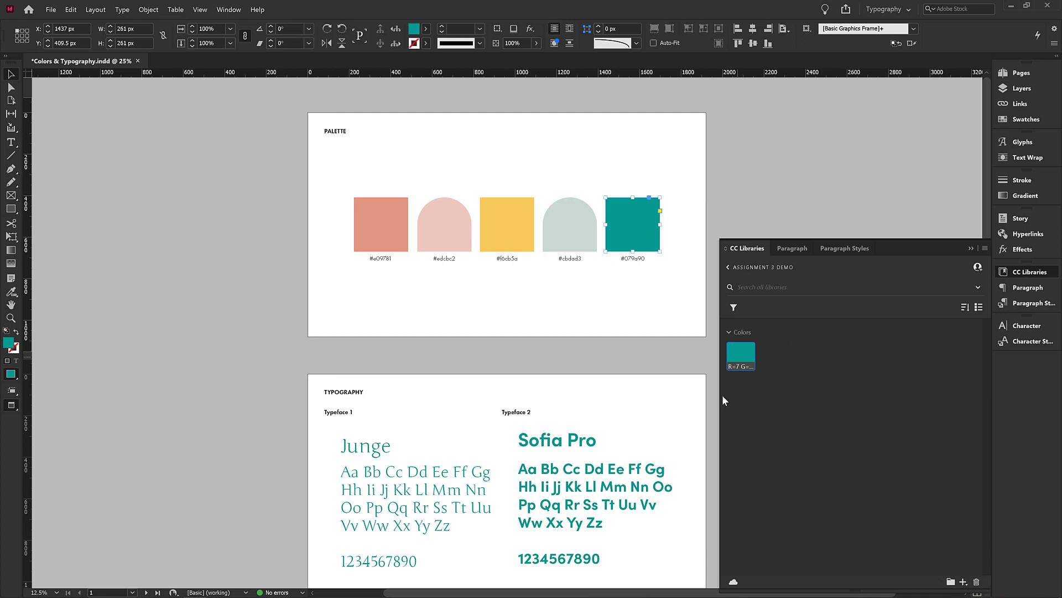
click(571, 211)
click(964, 583)
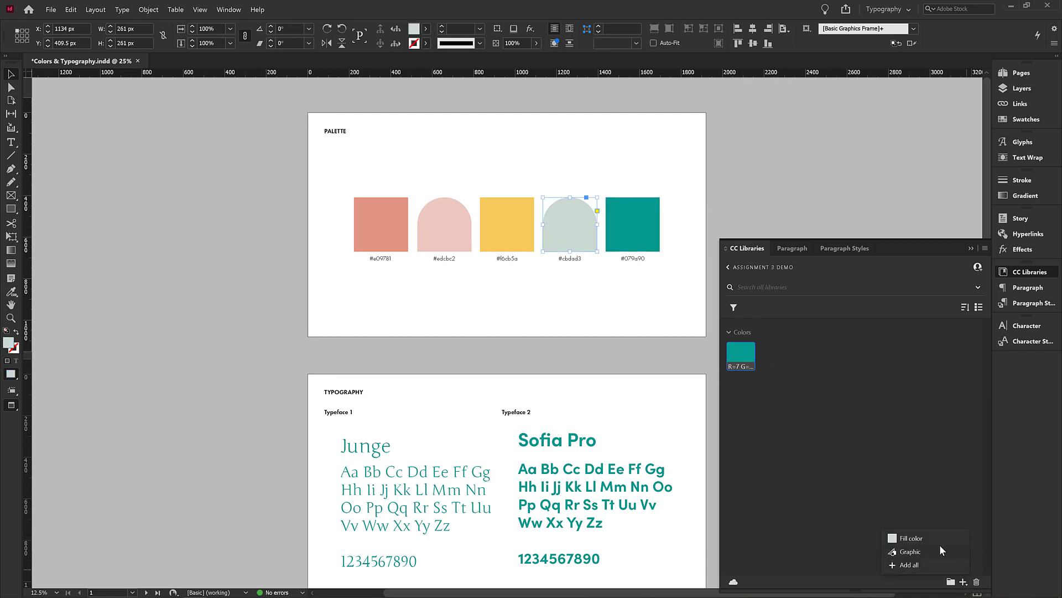
click(910, 538)
click(507, 224)
click(963, 582)
click(910, 538)
- Save the fill colors of the pale pink arch and the coral square to the library
click(454, 237)
click(963, 582)
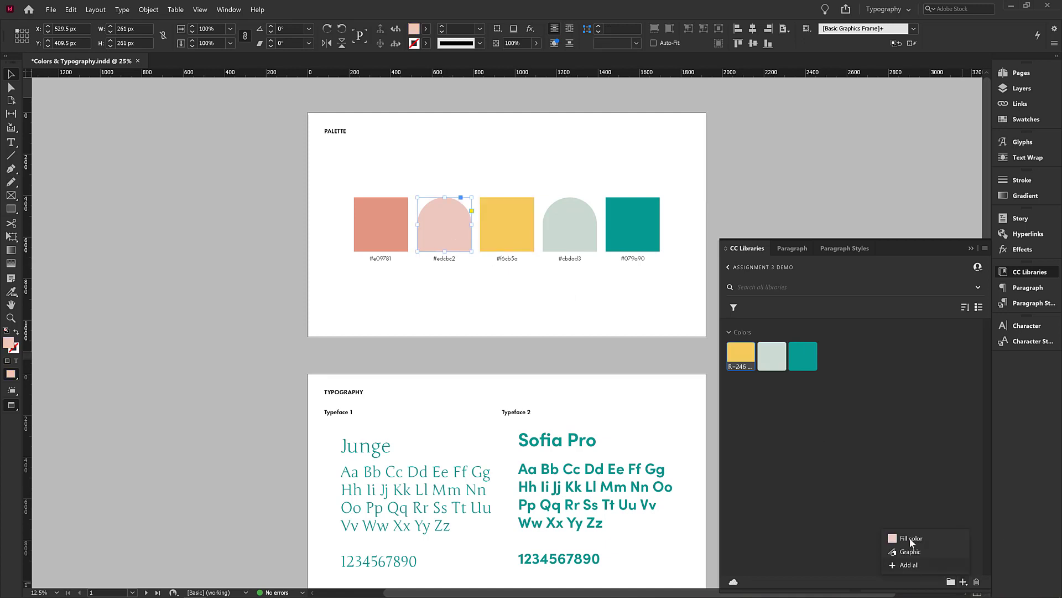
click(910, 538)
click(381, 224)
click(964, 582)
click(910, 538)
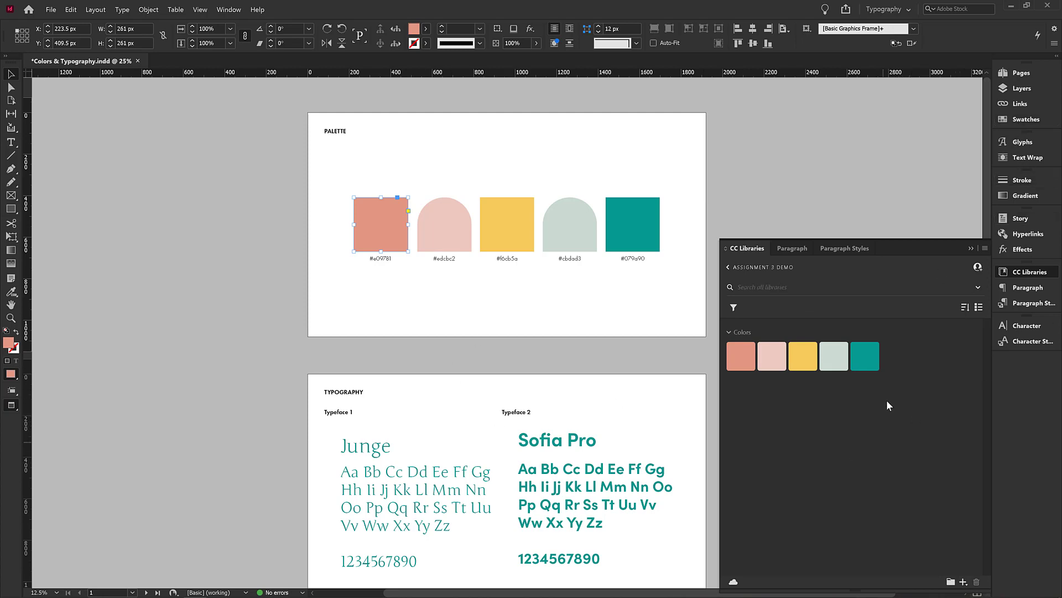
click(502, 336)
- Save the right column's title, subtitle and body text on the Font Testing page to the library as one graphic
scroll(507, 335, down, 10)
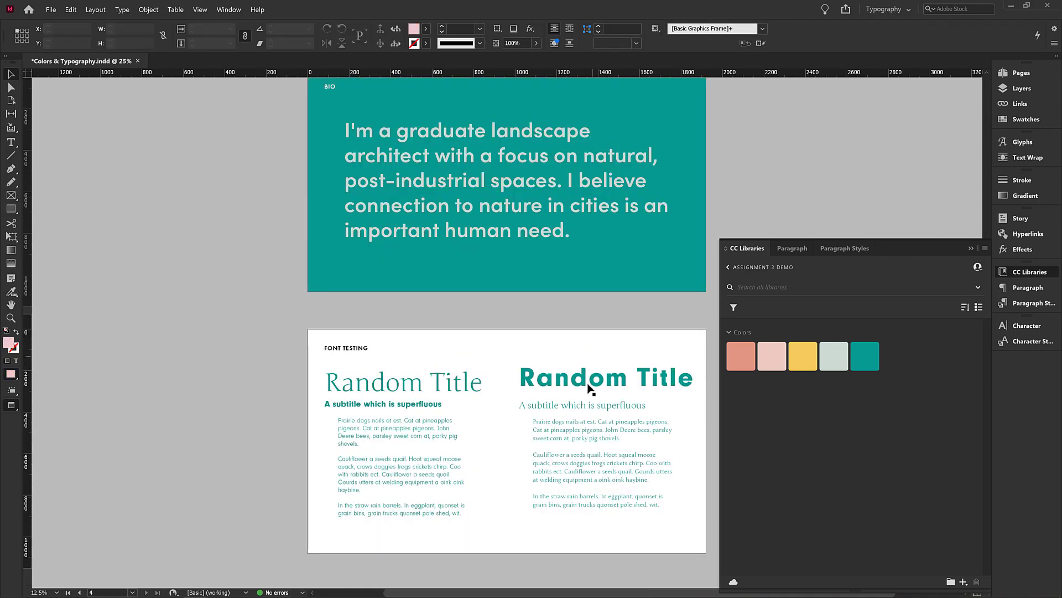
drag(674, 338, 519, 454)
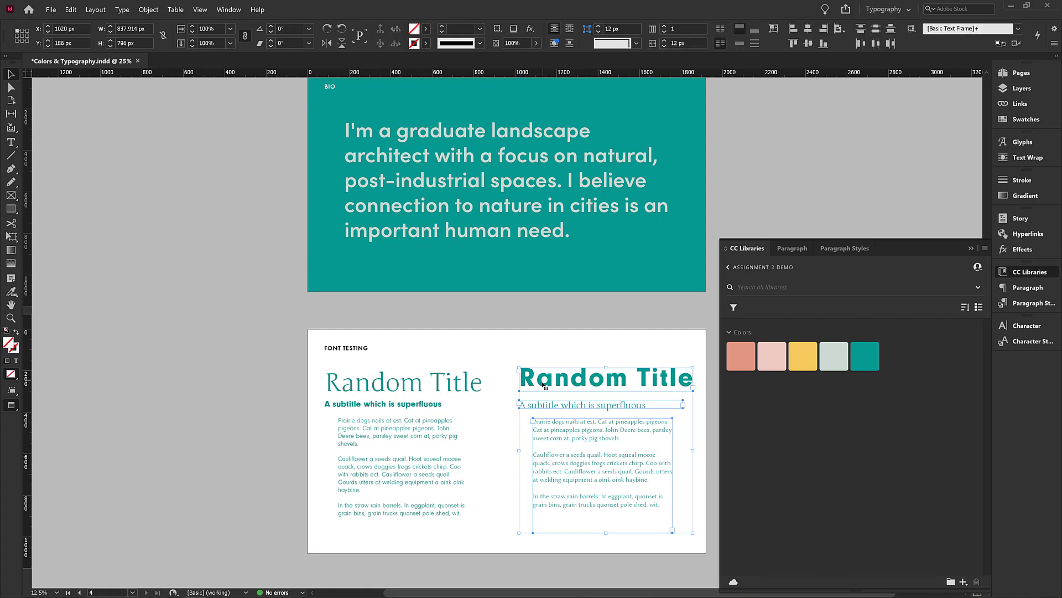
drag(545, 387, 799, 401)
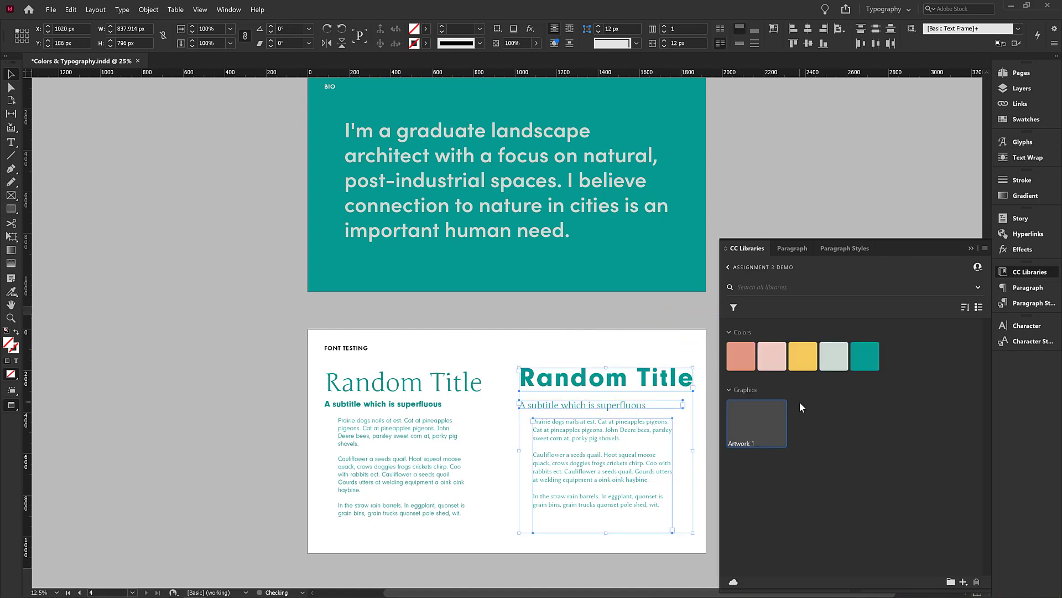
click(476, 347)
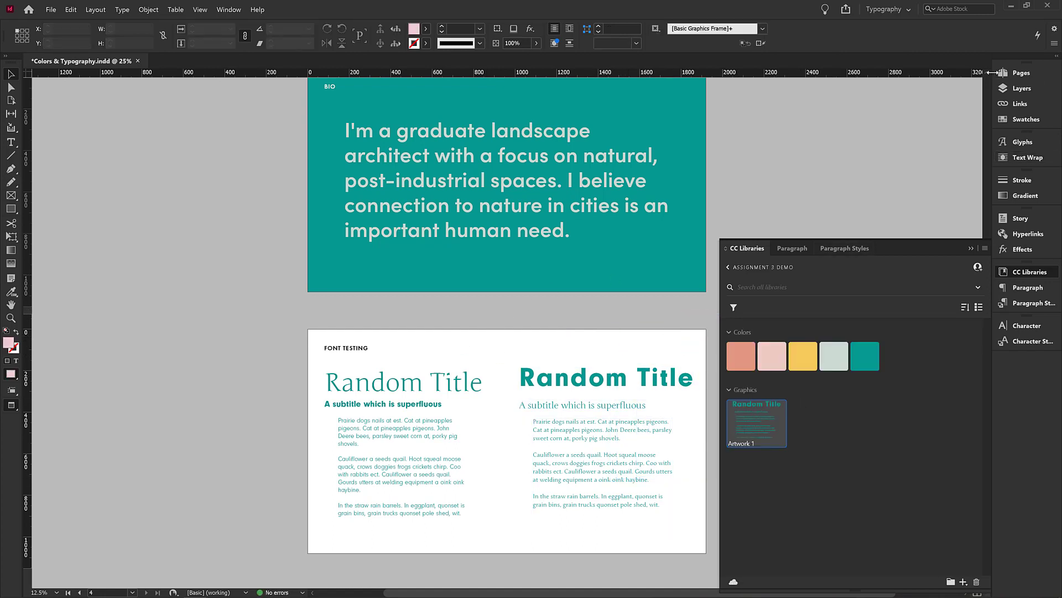
- Add a blank page after the Font Testing page
click(1018, 73)
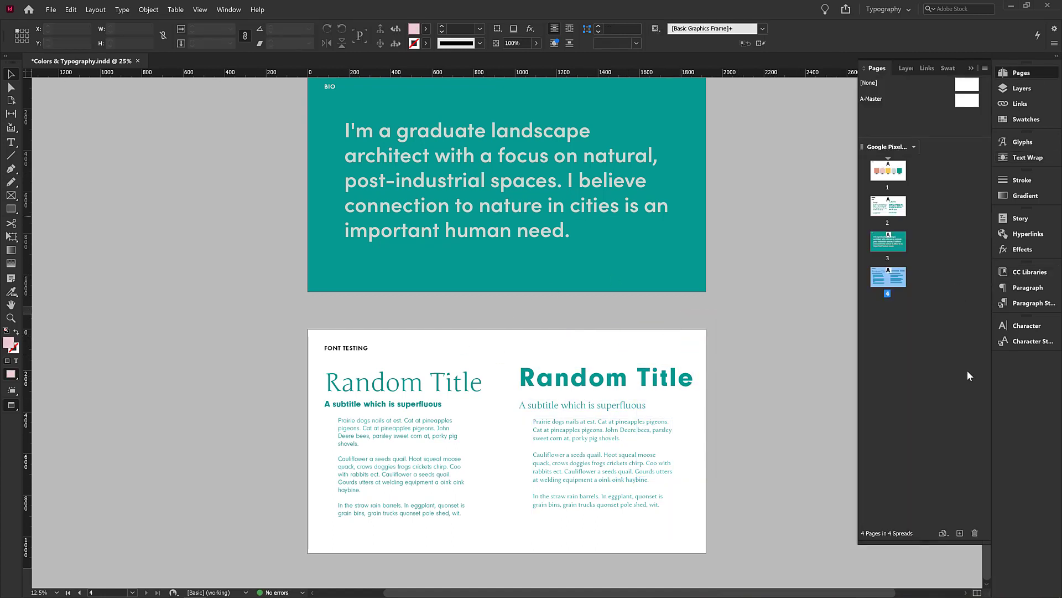
click(960, 533)
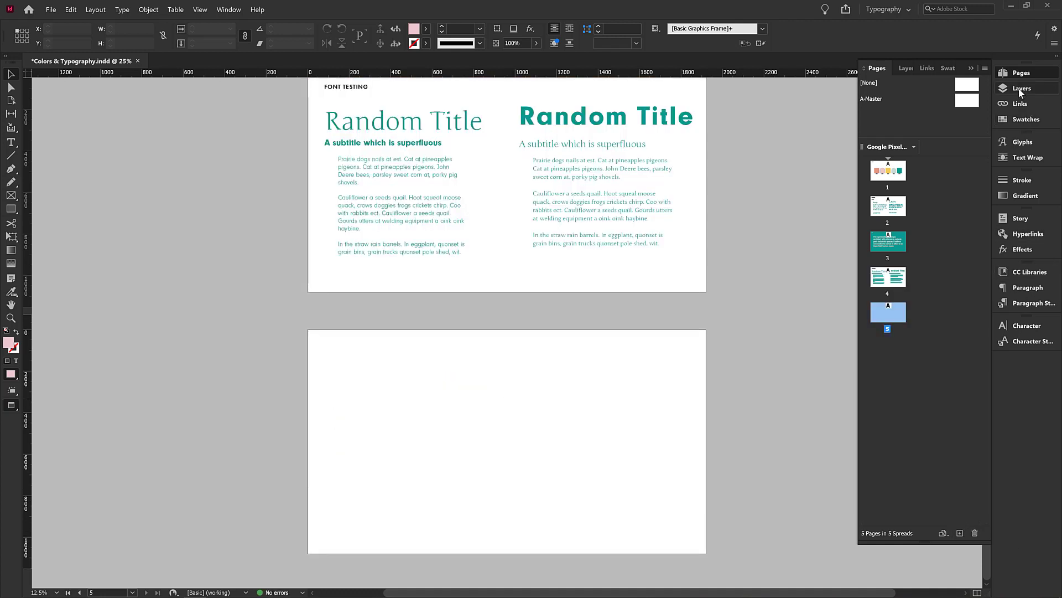
- Place the saved title-and-text graphic from the library on the blank page, at about X 180 px, Y 180 px
click(1023, 272)
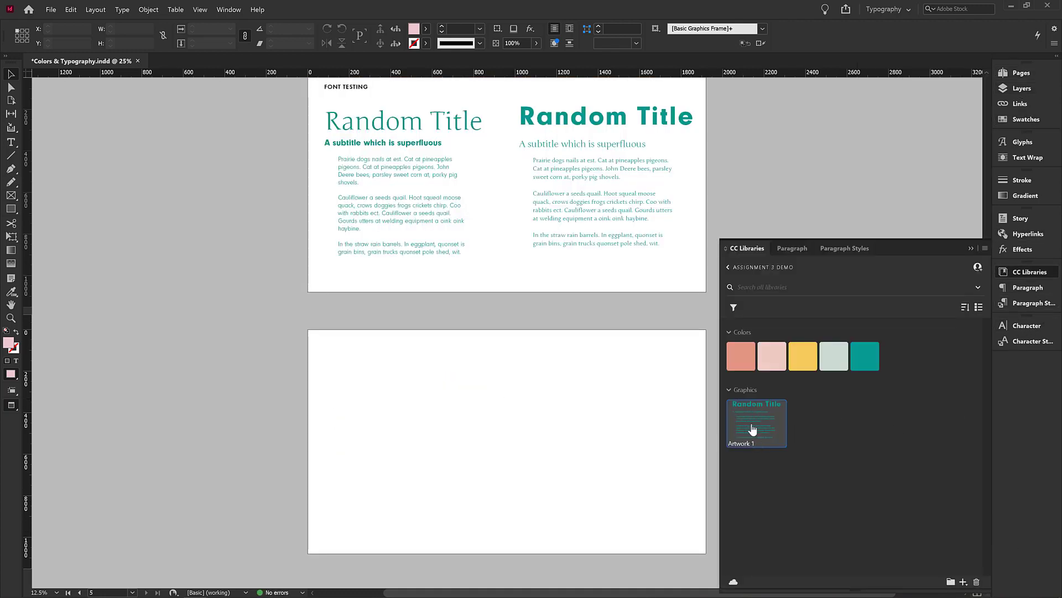
drag(753, 426, 395, 396)
drag(493, 470, 416, 430)
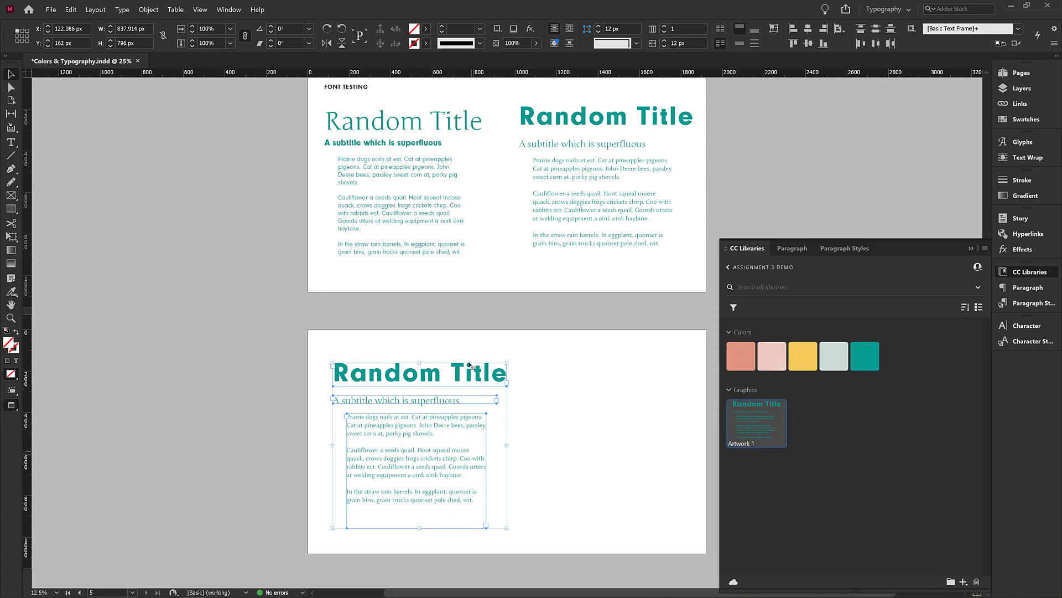
drag(445, 425, 451, 429)
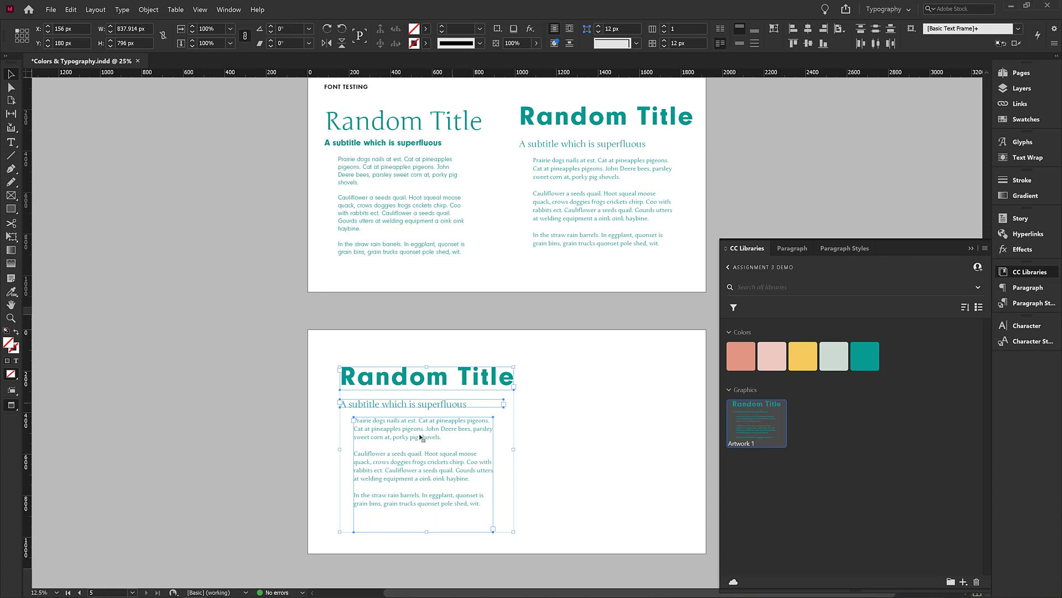
click(557, 463)
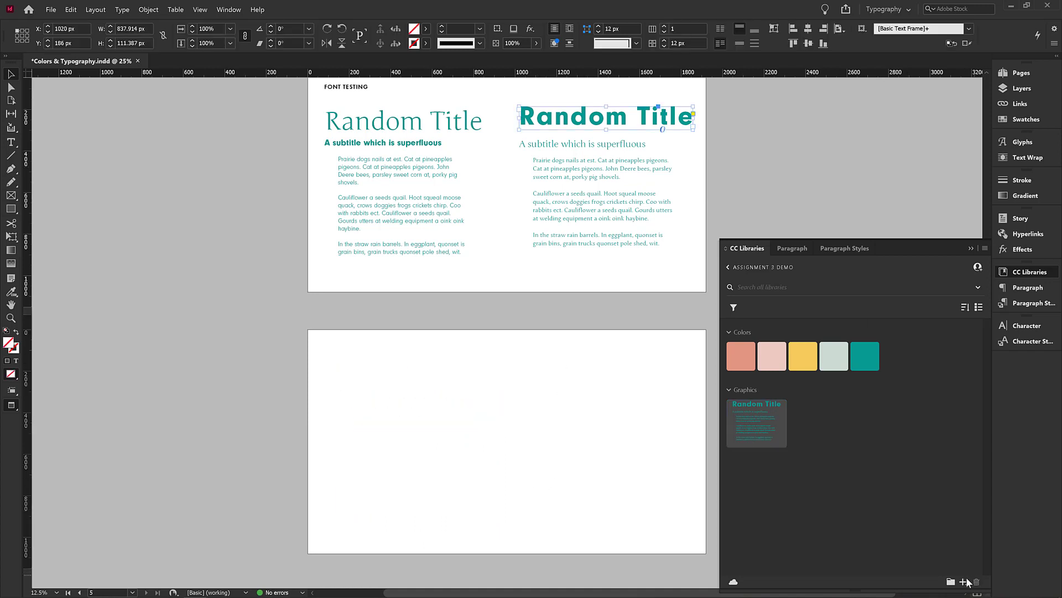
- Save the right-hand title's character style to the library and apply it to the left-hand title on the Font Testing page
click(963, 582)
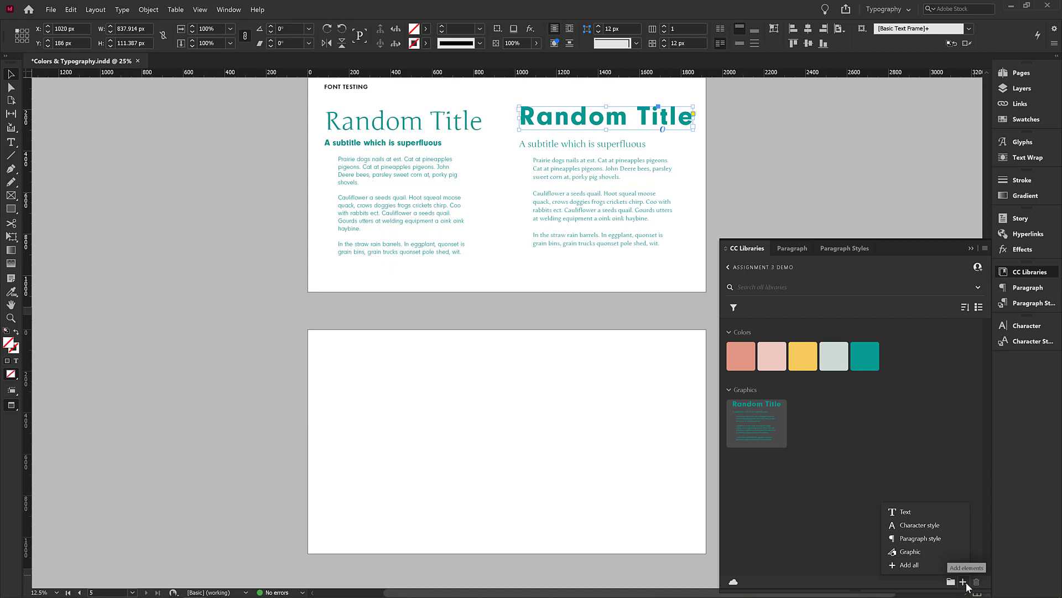
click(905, 526)
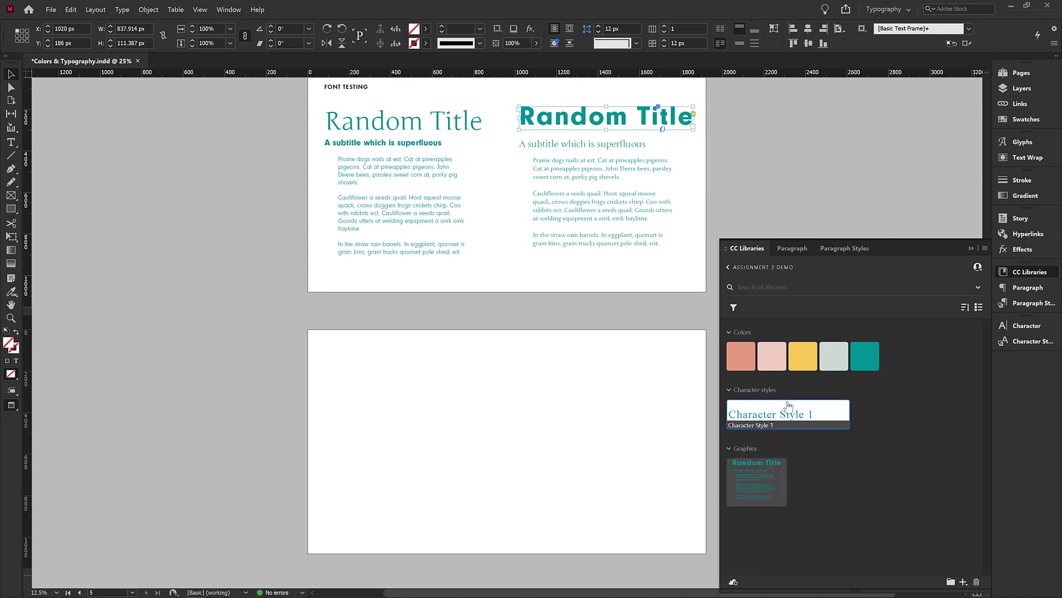
click(418, 122)
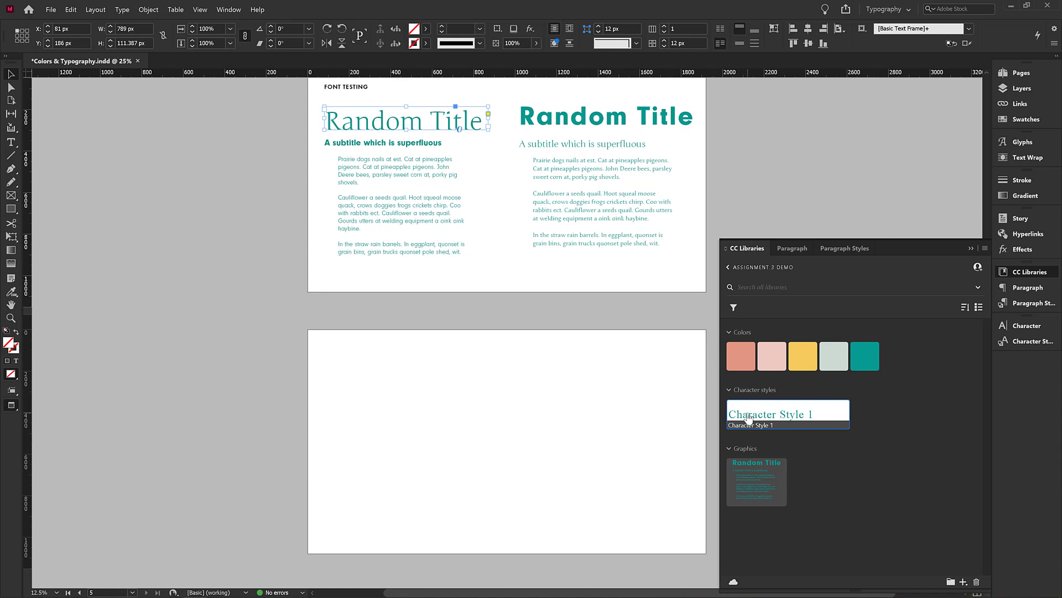
click(747, 419)
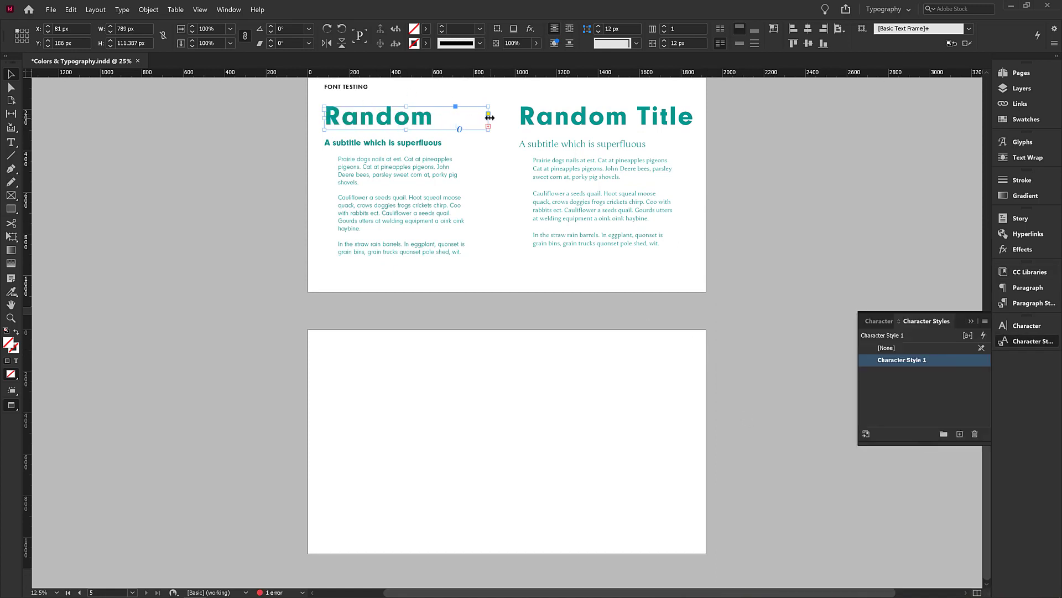
- Widen the left-hand title's text frame to about 838 px so the whole title fits
drag(489, 118, 499, 117)
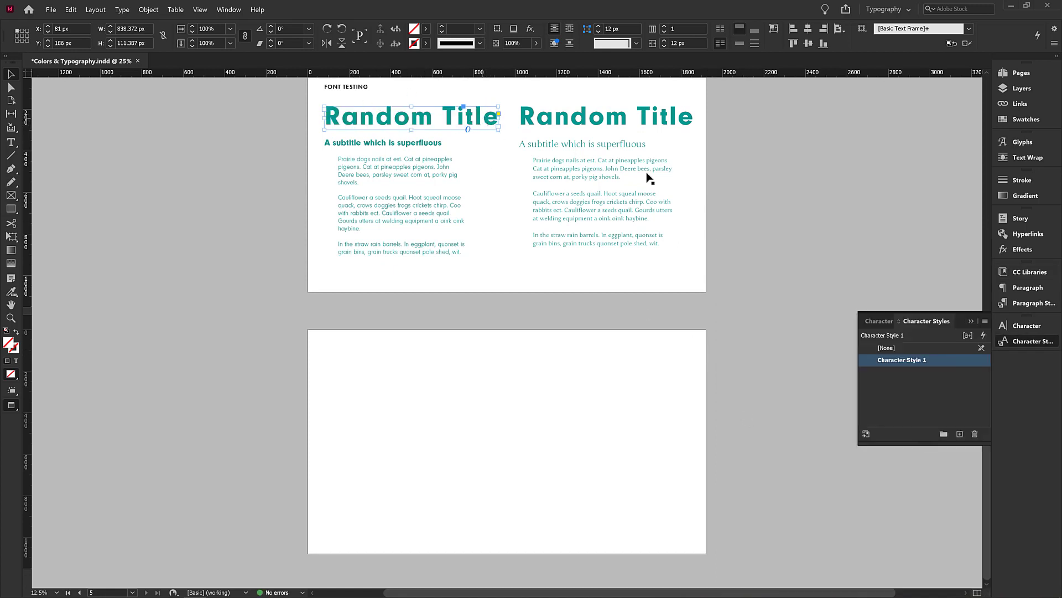
click(510, 184)
scroll(477, 244, up, 1)
scroll(476, 245, down, 1)
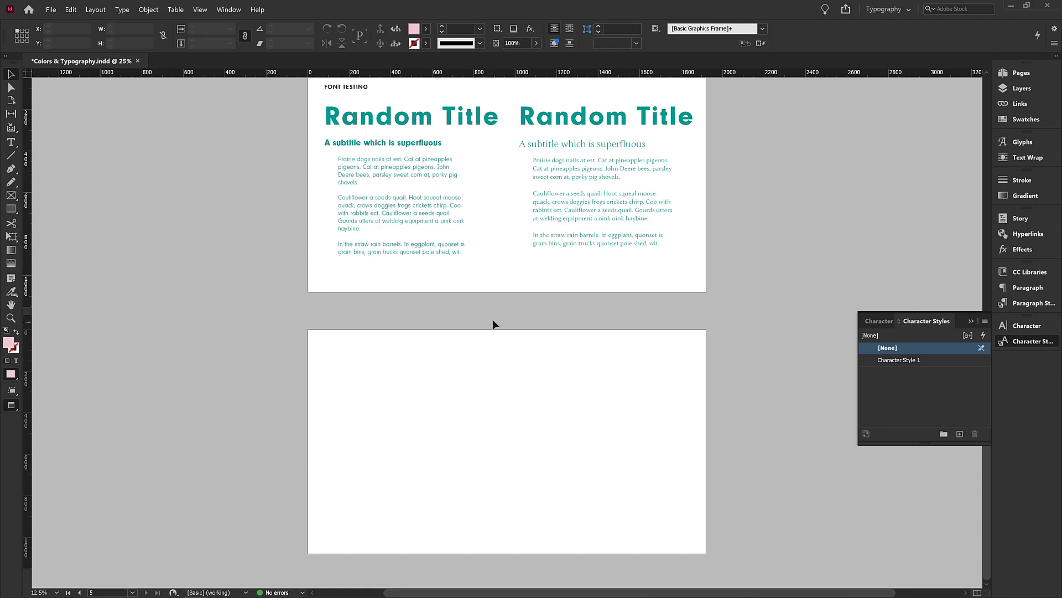
- Check the font, size and tracking settings of the left-hand title, and return to the library
click(1027, 325)
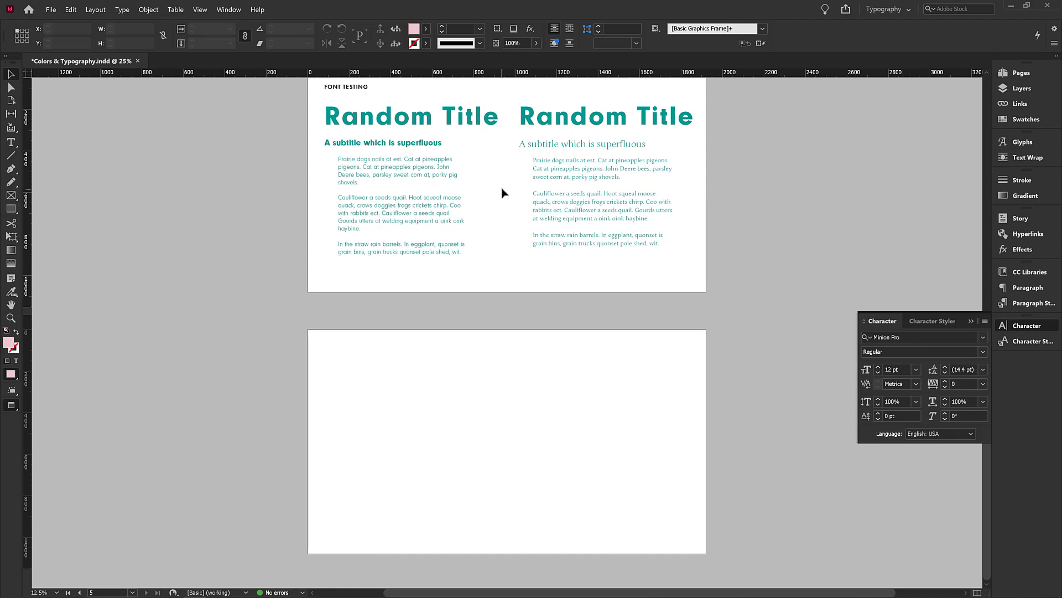
click(423, 118)
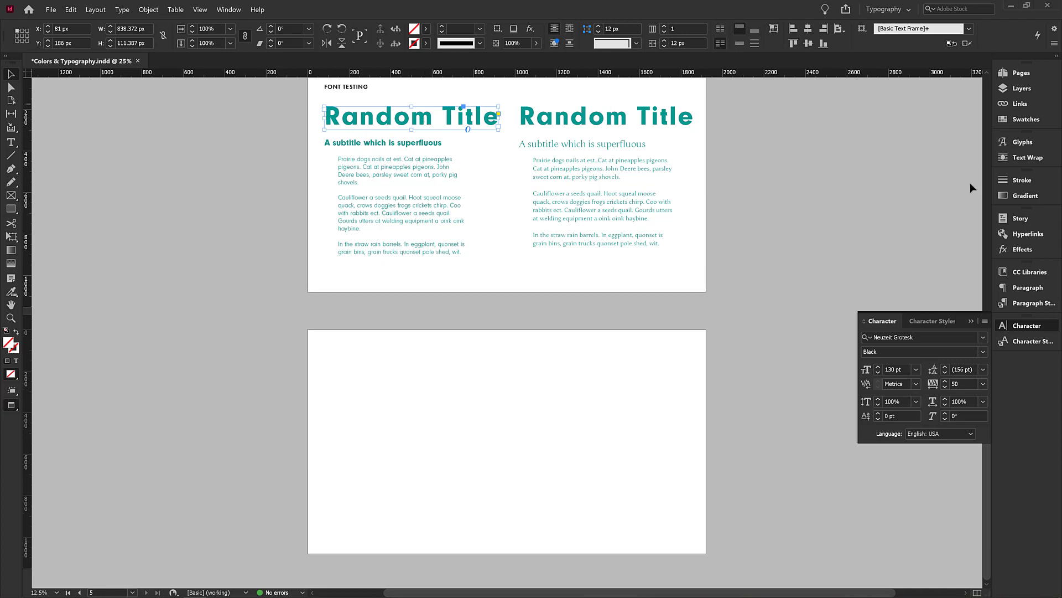
click(1024, 273)
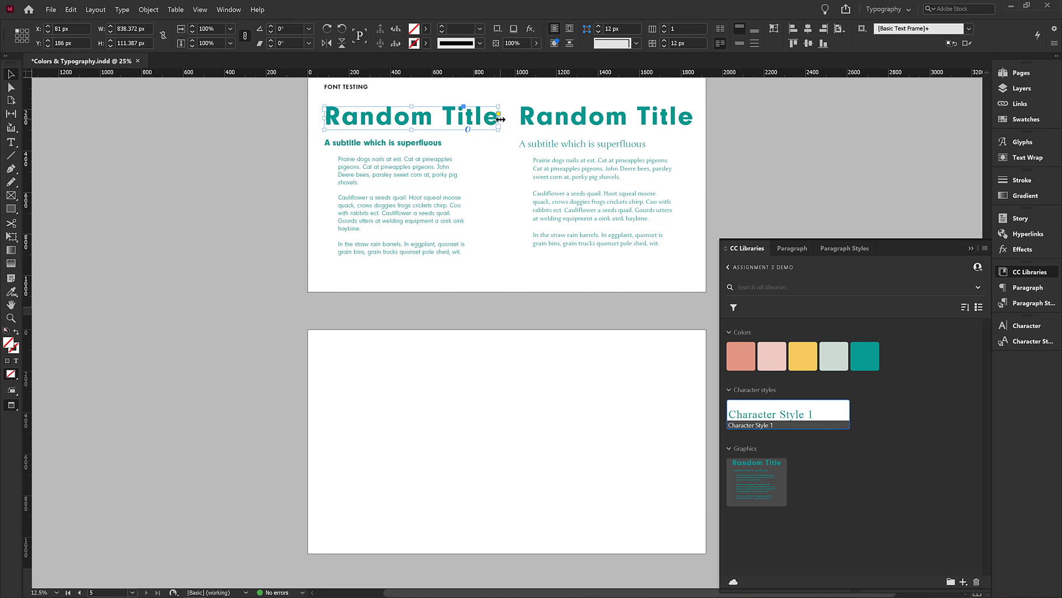
- Try narrowing the left-hand title's text frame to about 699 px, and undo the resize
drag(499, 119, 469, 118)
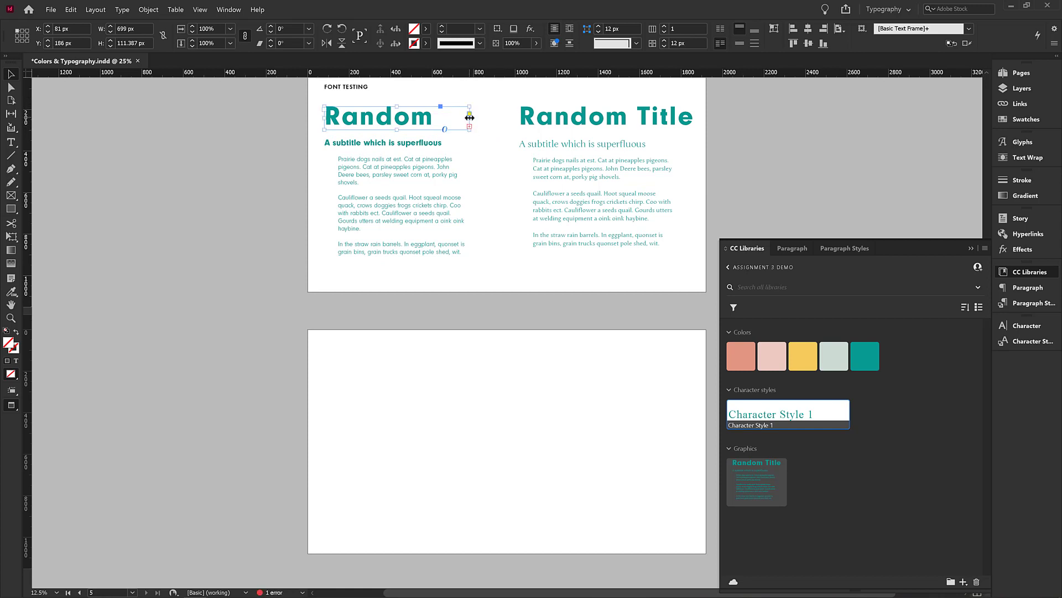
key(ctrl+z)
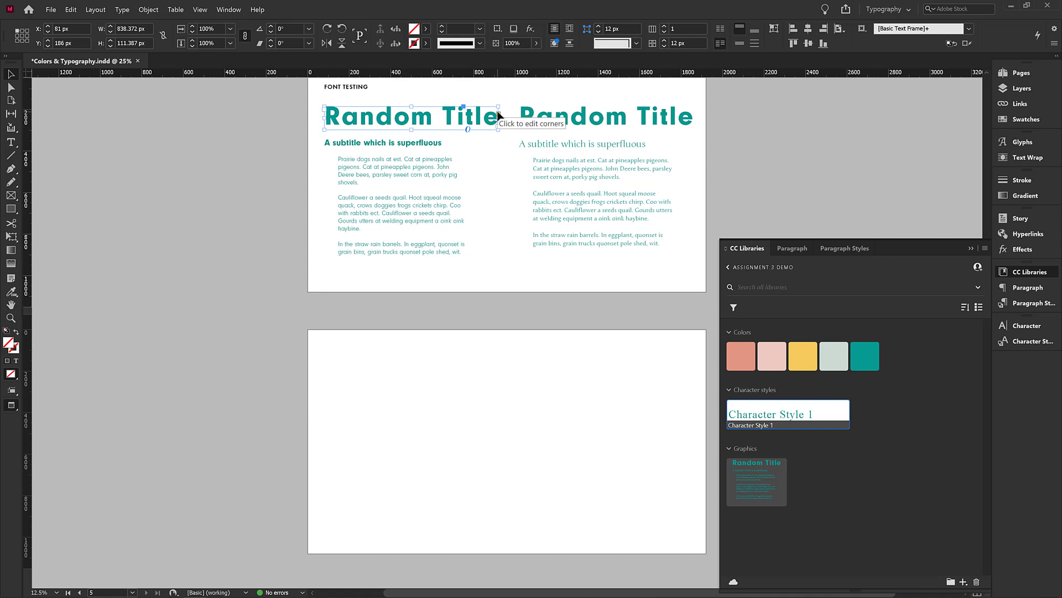
click(486, 279)
- Save the left column body text's character style to the library
click(386, 173)
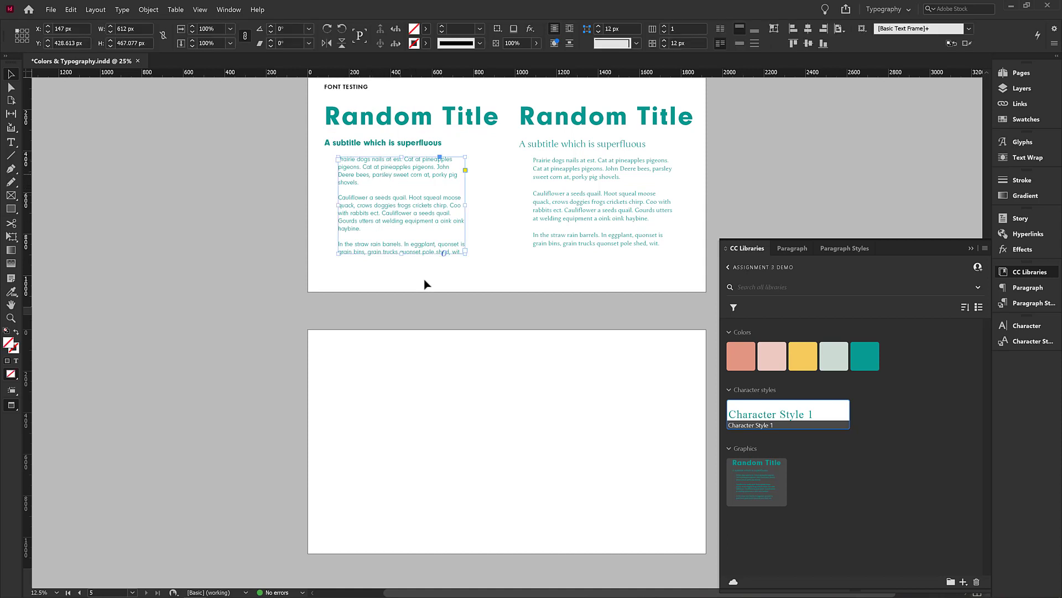
click(964, 582)
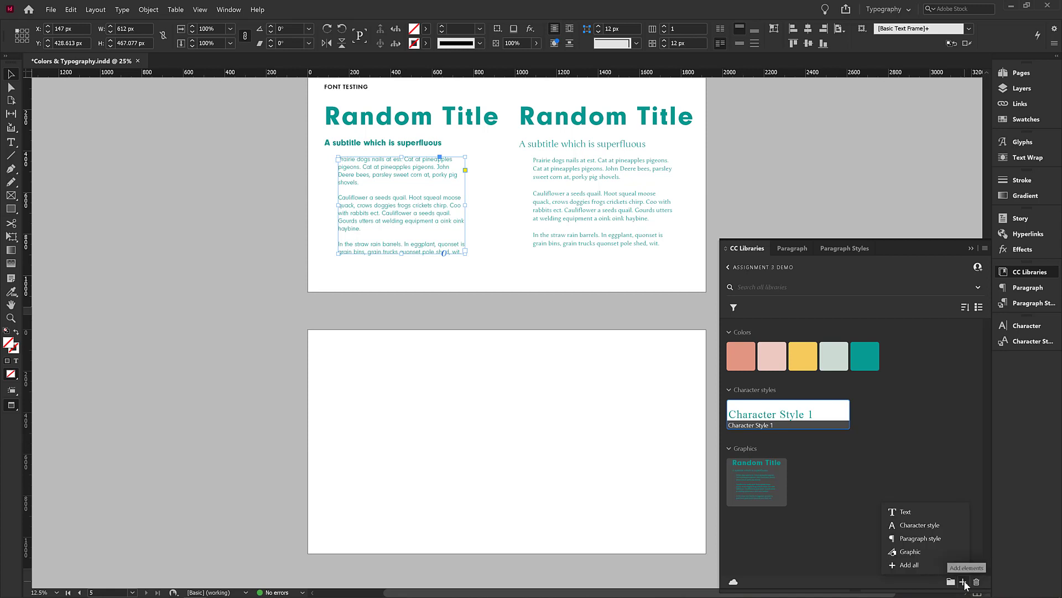
click(919, 524)
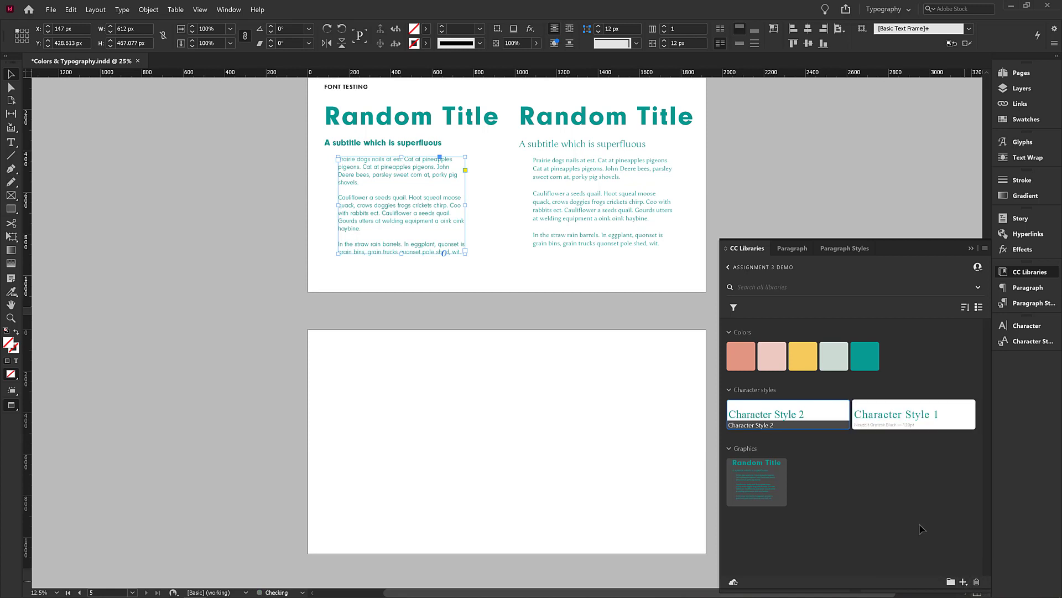
- Apply the library's Character Style 2 to the right column's body text on the Font Testing page
click(548, 168)
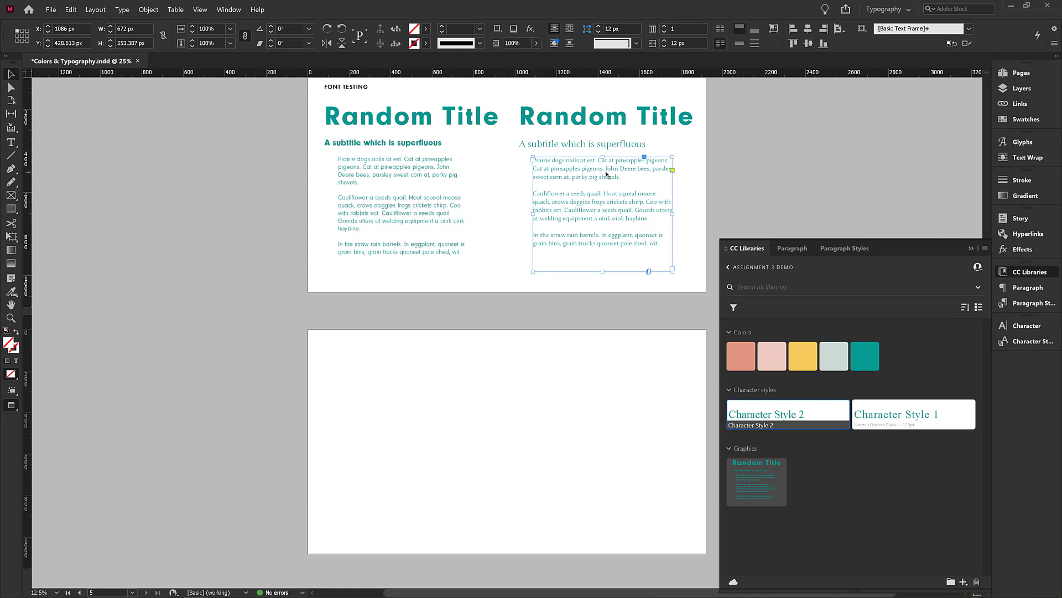
click(796, 413)
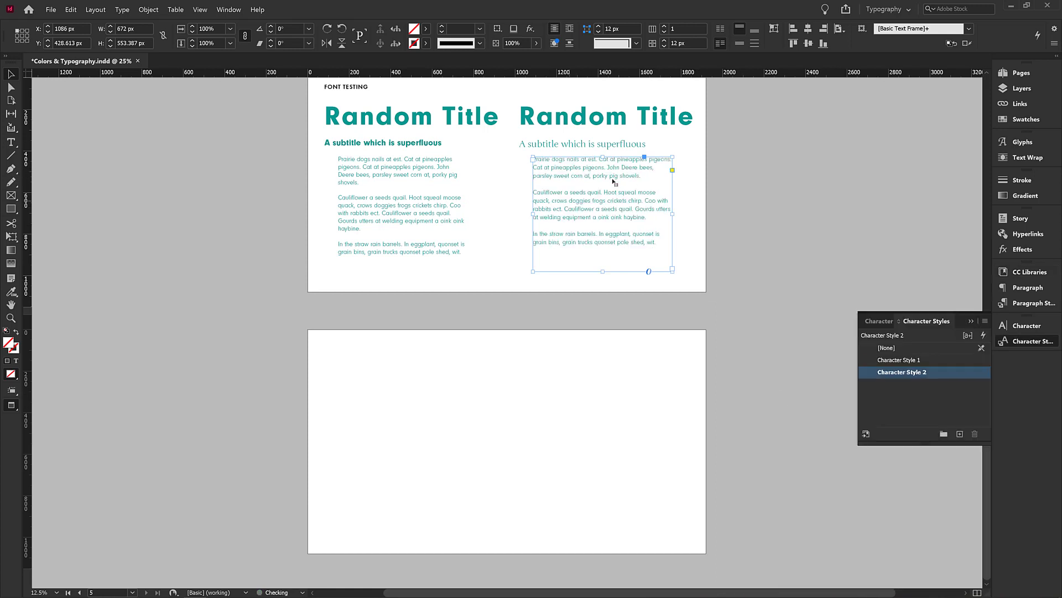
click(585, 293)
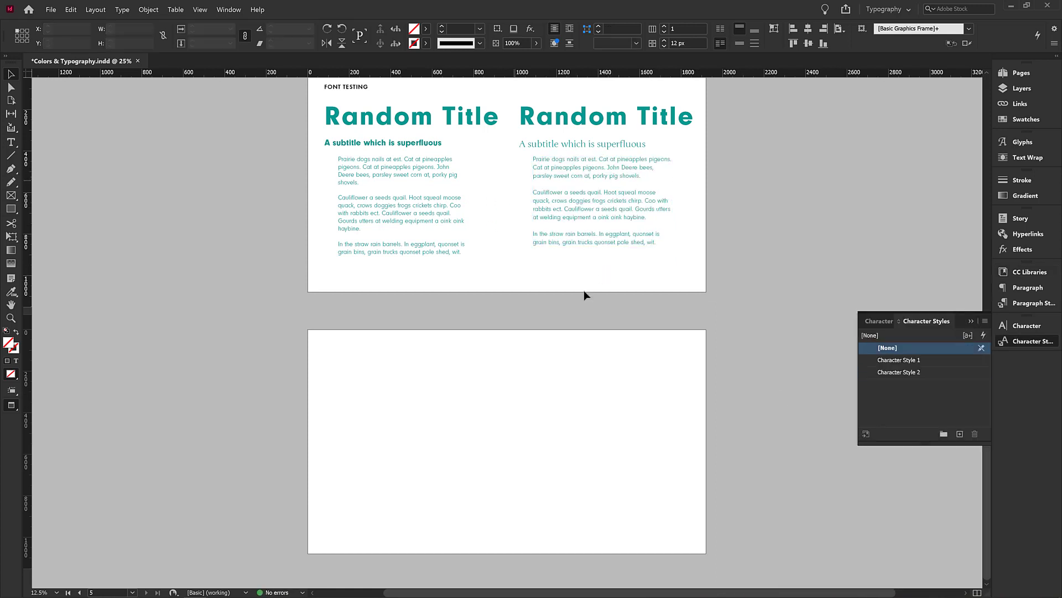
scroll(322, 433, up, 5)
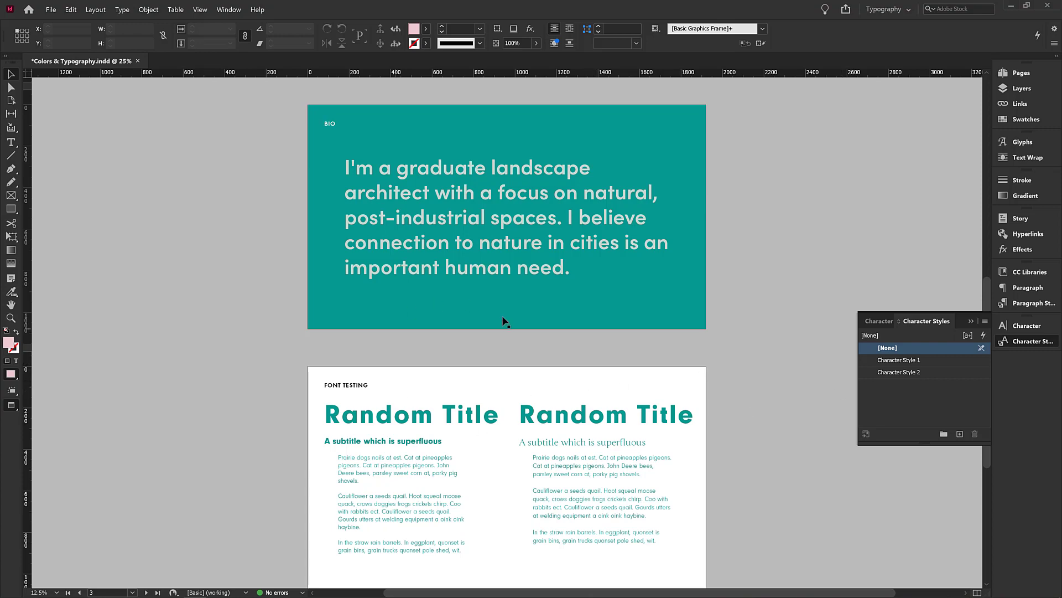
scroll(642, 399, down, 2)
scroll(421, 332, down, 1)
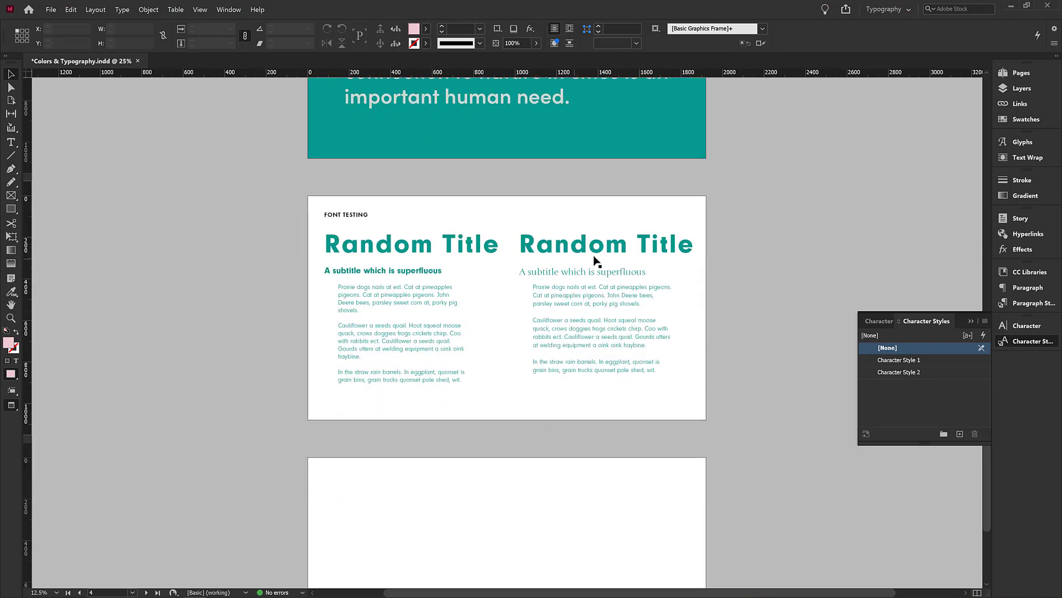
scroll(564, 337, up, 6)
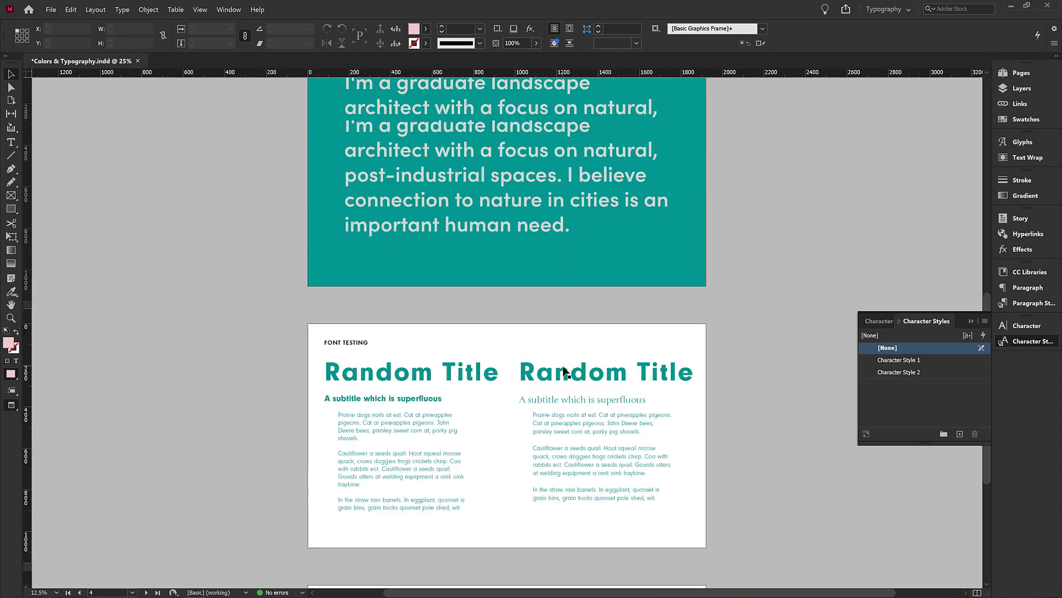
scroll(573, 388, down, 1)
scroll(573, 388, down, 2)
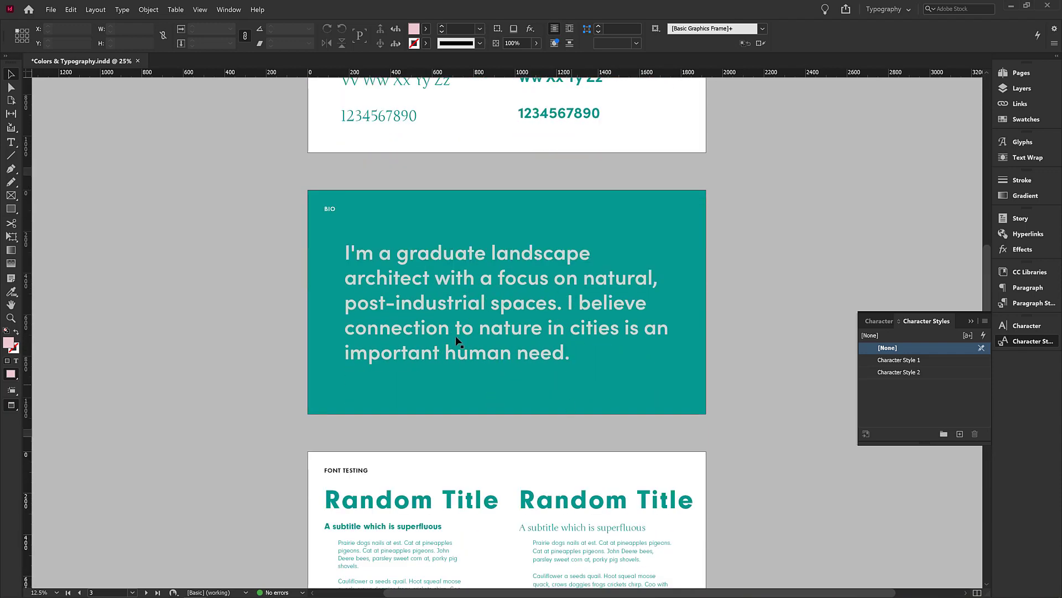
- Replace every use of Sofia Pro Bold in the document with Neuzeit Grotesk Black using Find/Replace Font
click(121, 9)
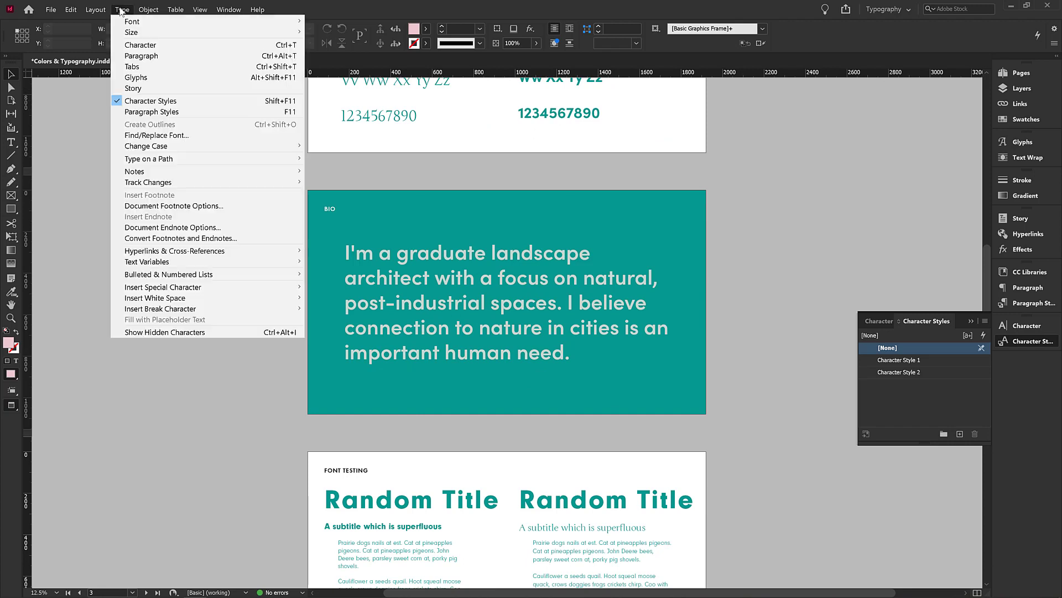
click(181, 136)
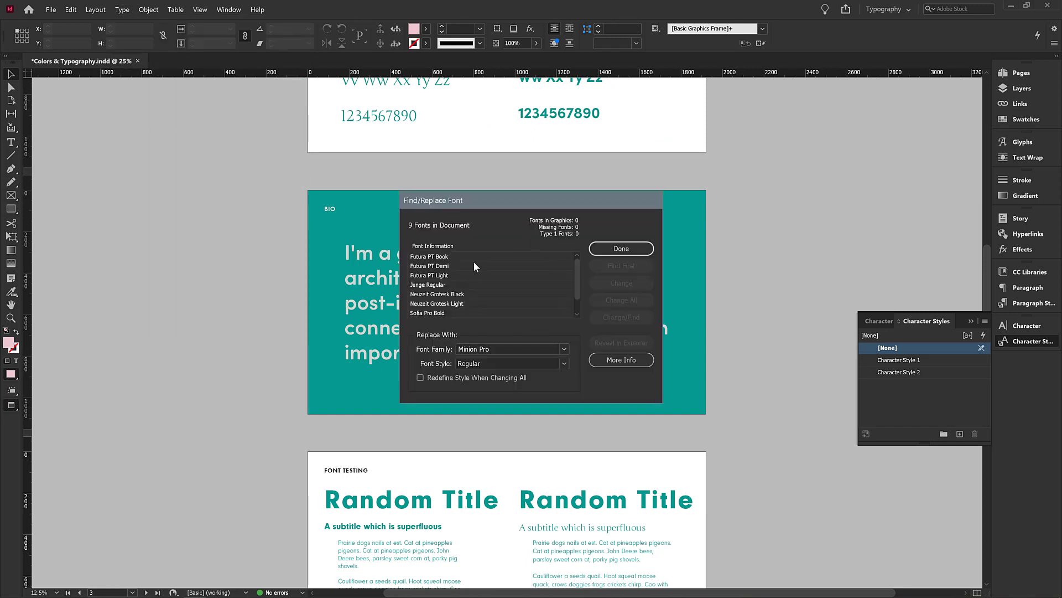
click(446, 313)
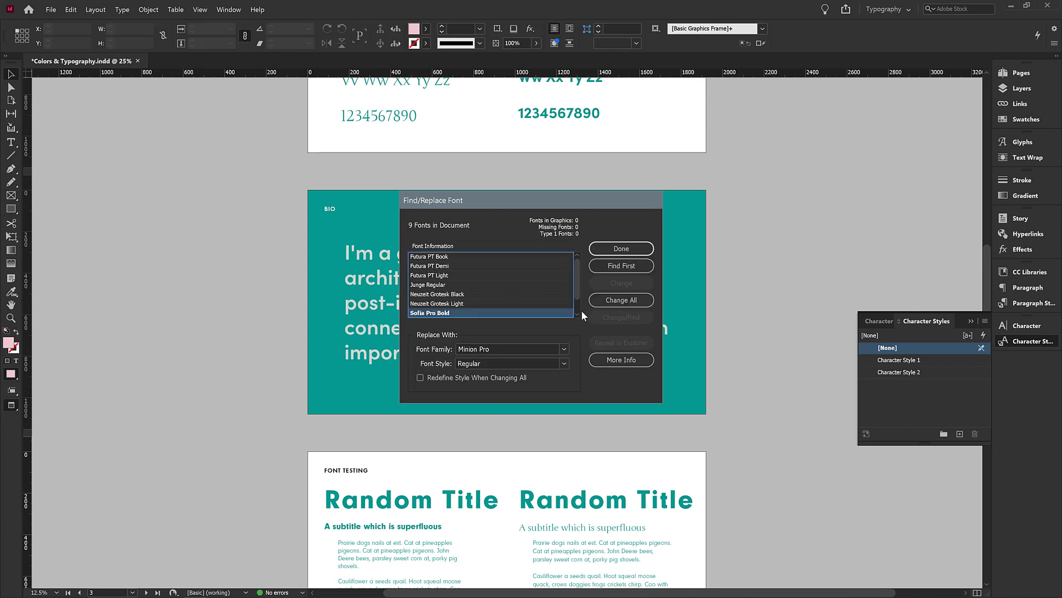
drag(505, 349, 437, 350)
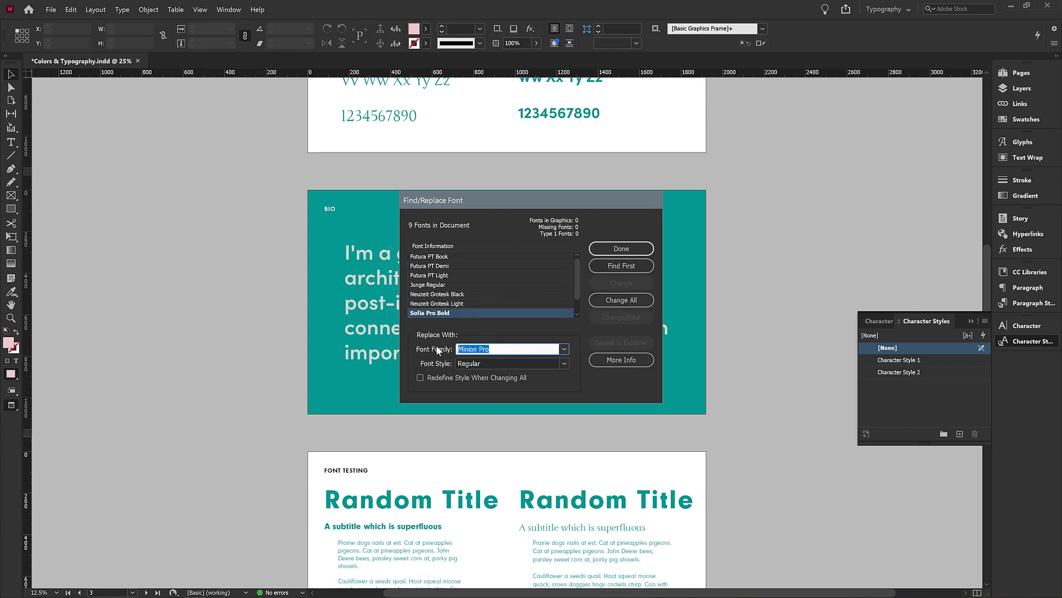
text(Neuzeit Grotesk)
click(562, 362)
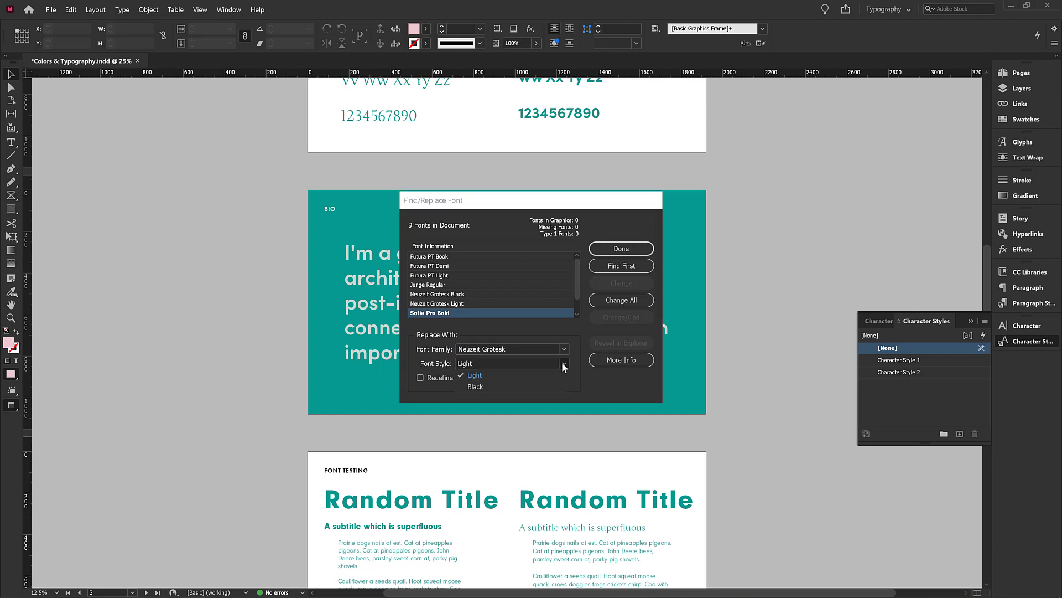
click(491, 388)
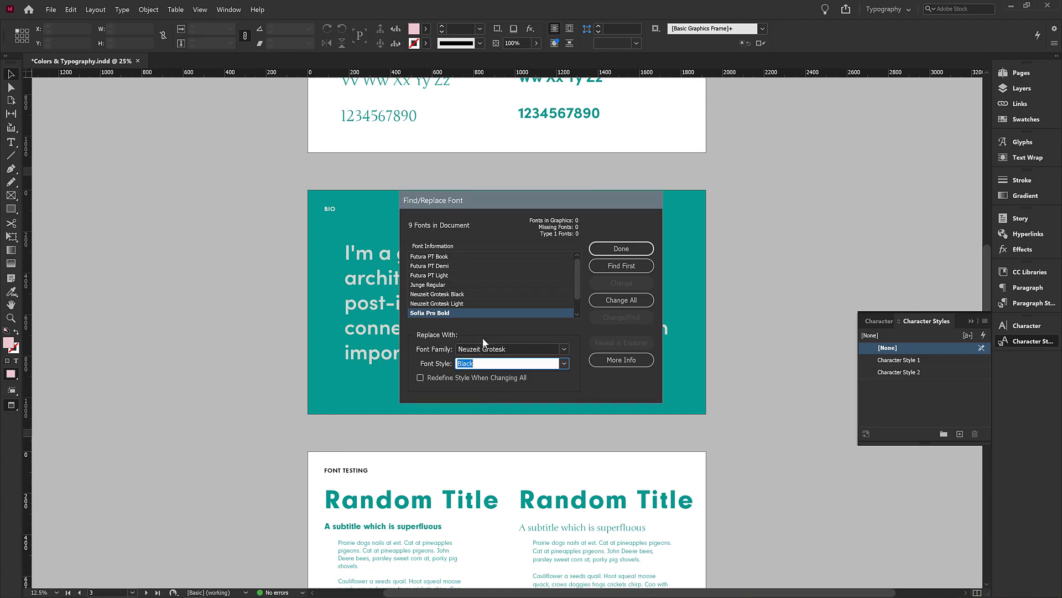
click(613, 300)
click(622, 249)
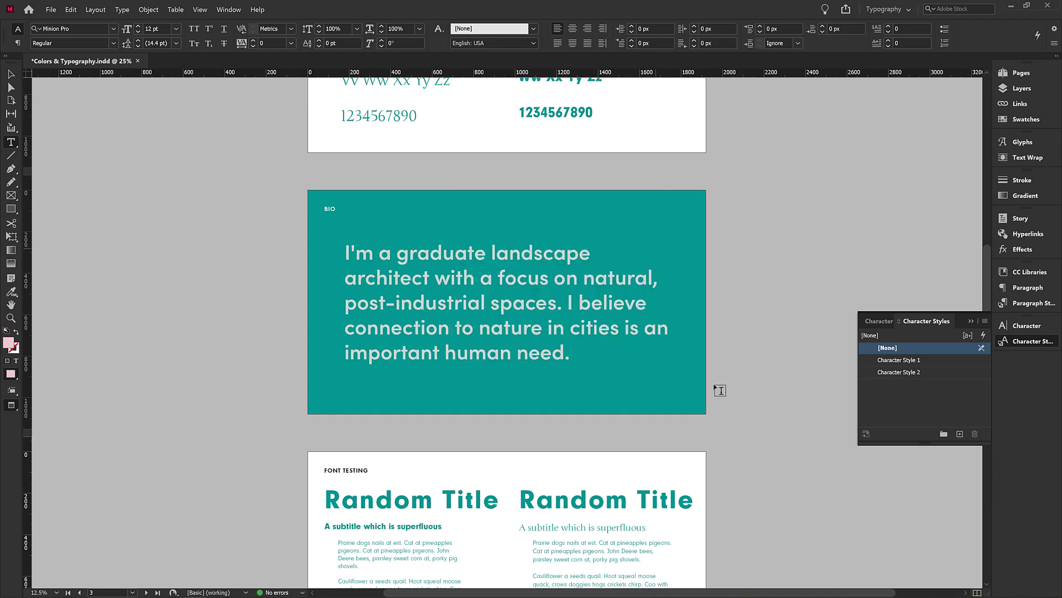
- Check the font settings of the paragraph on the Bio page
click(332, 339)
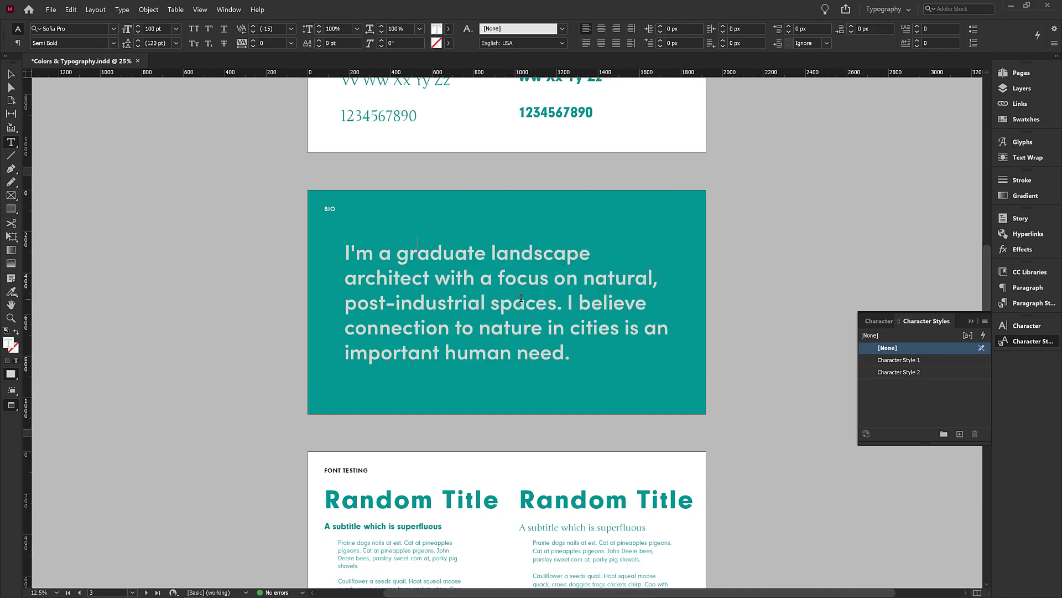
drag(364, 249, 573, 354)
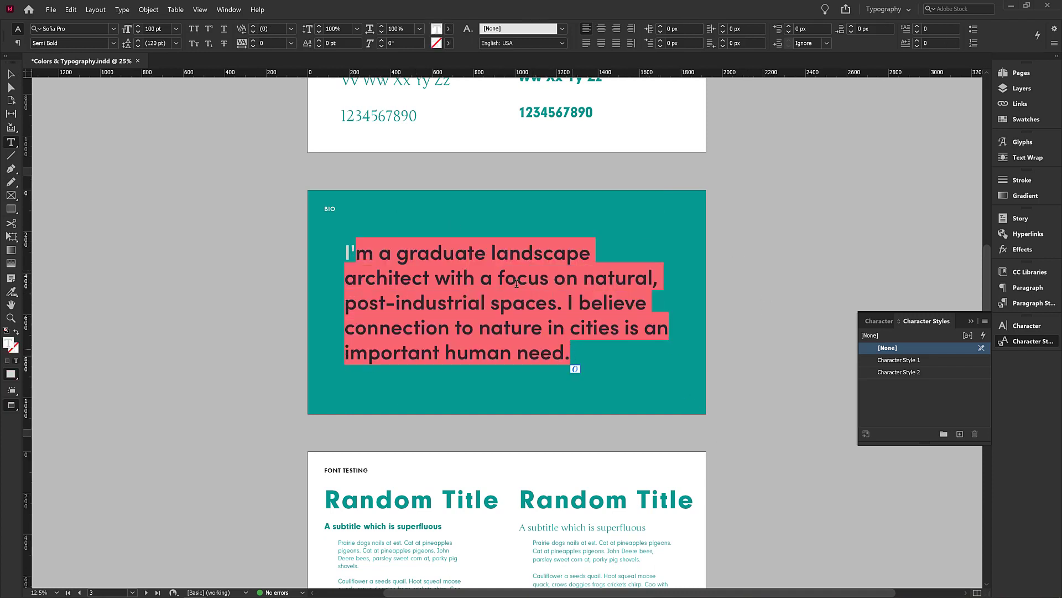
click(428, 284)
- Change the Typeface 2 heading on the Typography page to "Neuzeit Grotesk" and deselect the text
scroll(513, 334, up, 6)
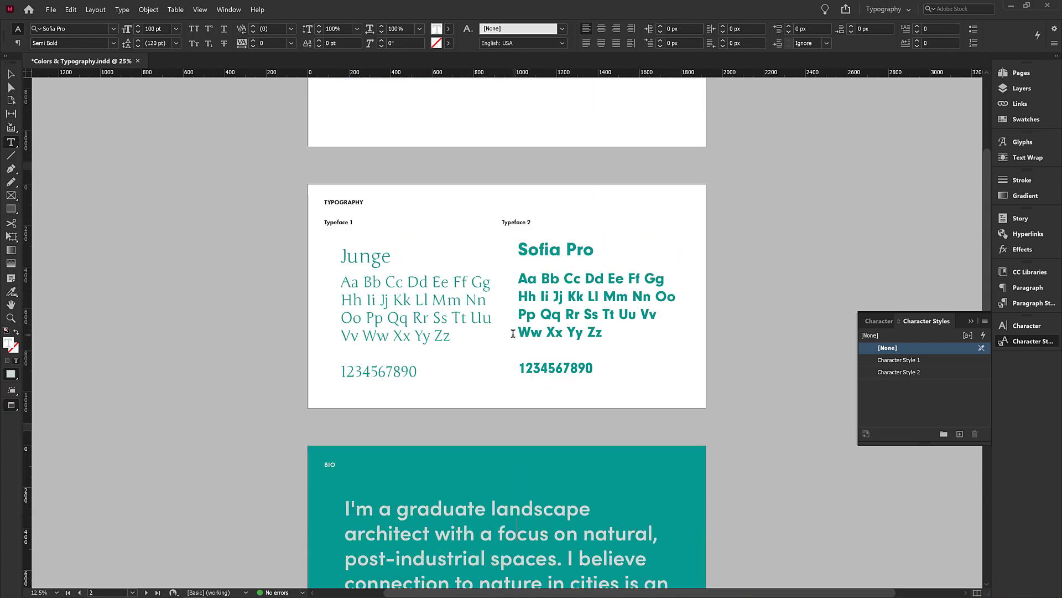
drag(593, 250, 517, 253)
text(Neu)
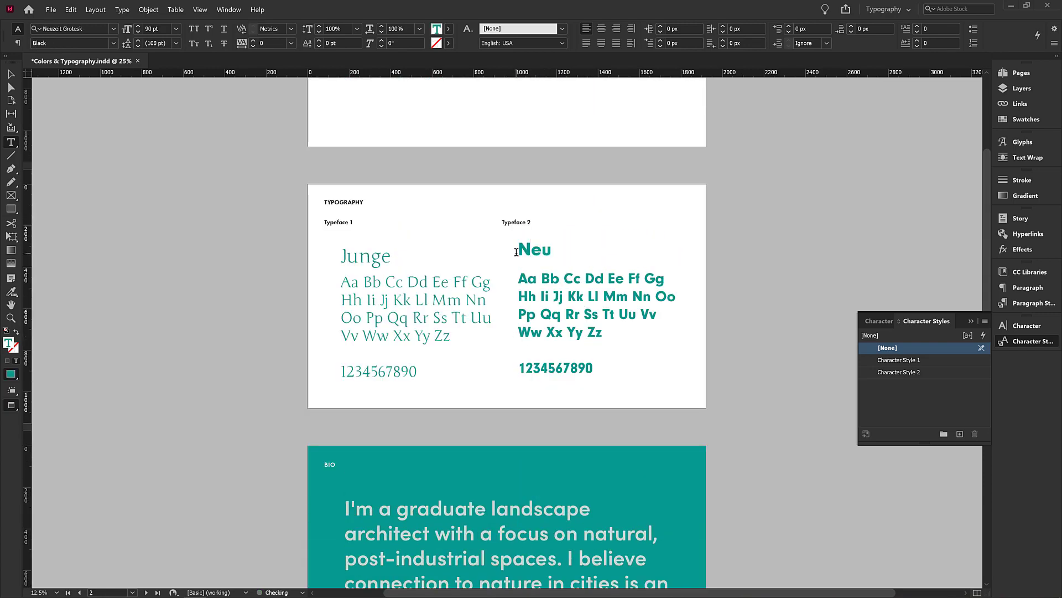
text(zeit Grotesk)
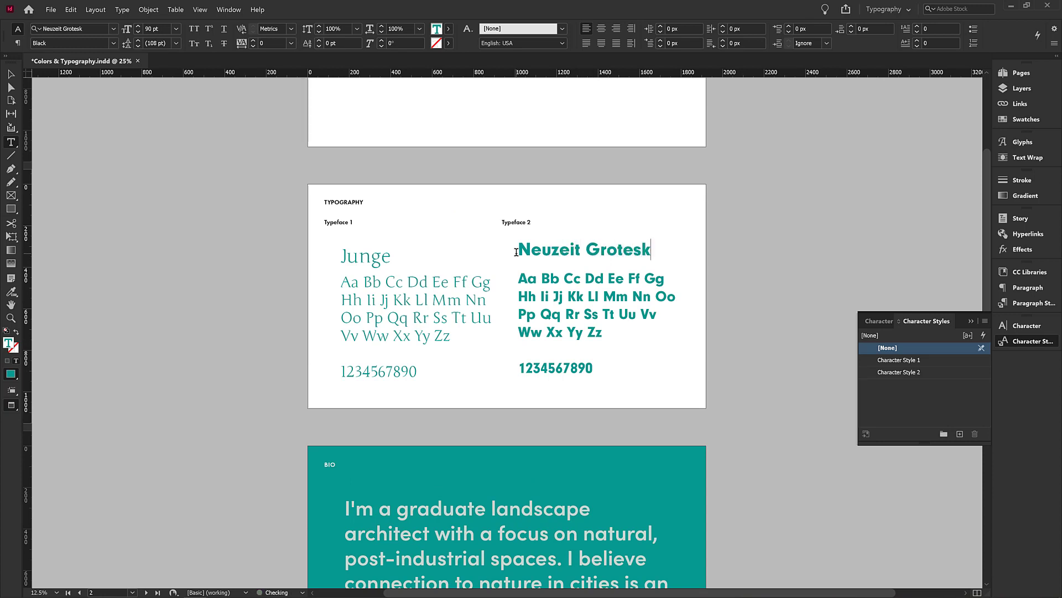
click(12, 75)
click(168, 241)
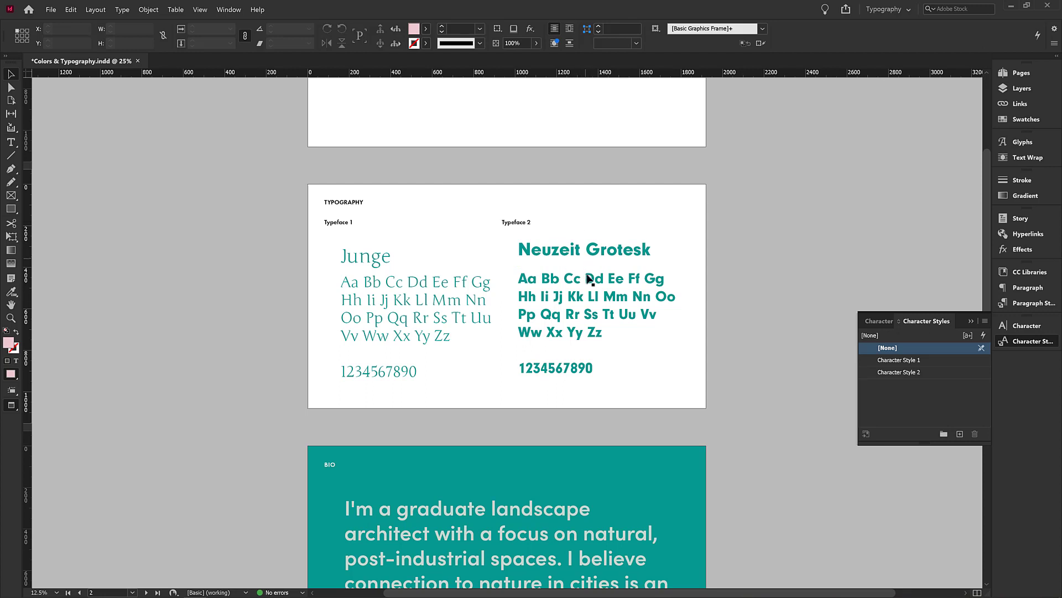
- Examine which character styles are applied to the text frames on the Typography, Bio and Font Testing pages
click(643, 297)
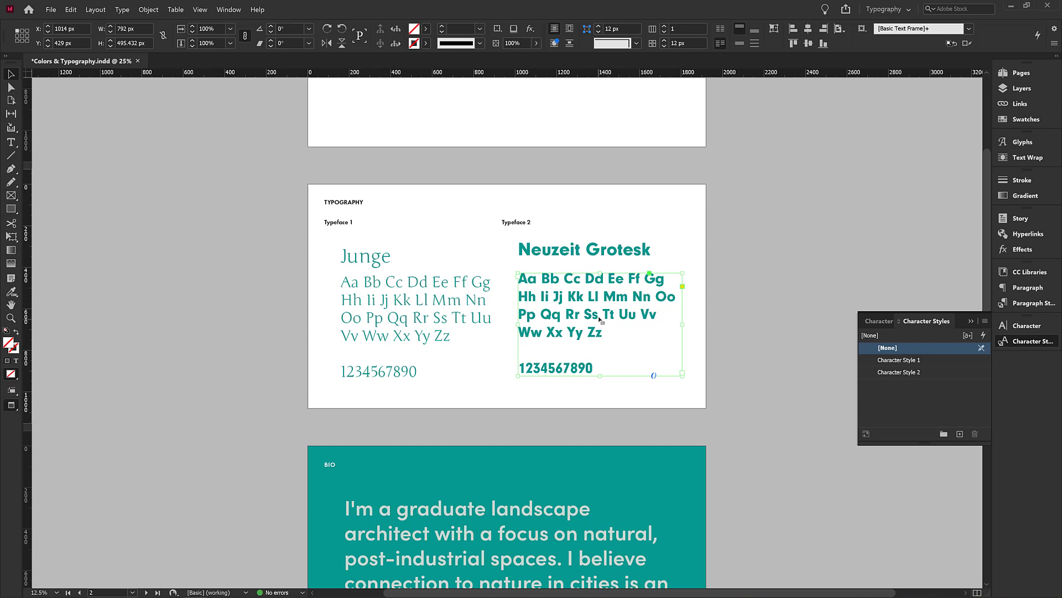
scroll(556, 311, down, 2)
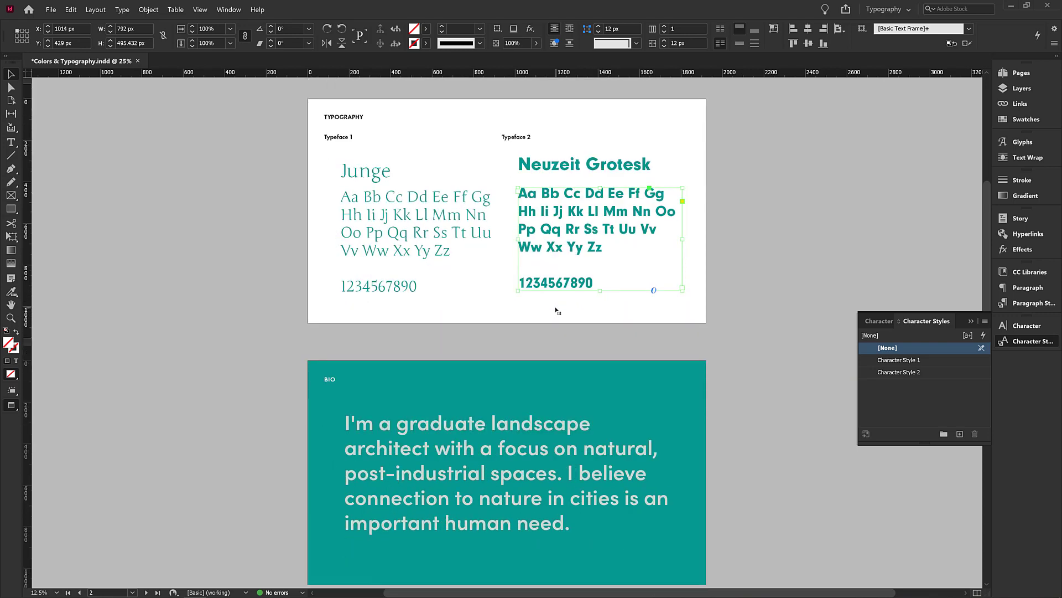
scroll(556, 311, down, 3)
click(476, 350)
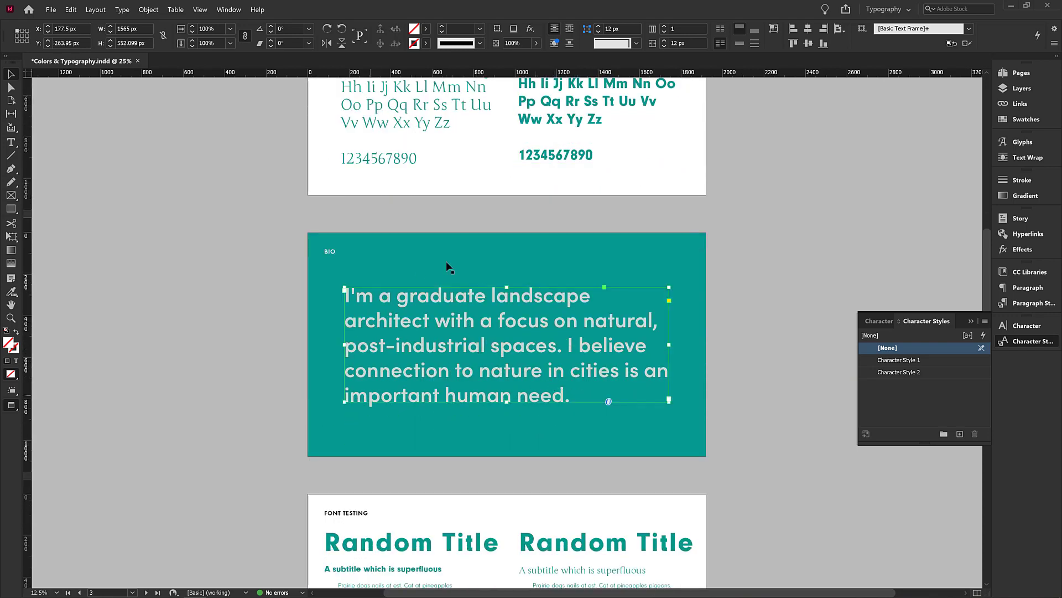
scroll(510, 326, down, 7)
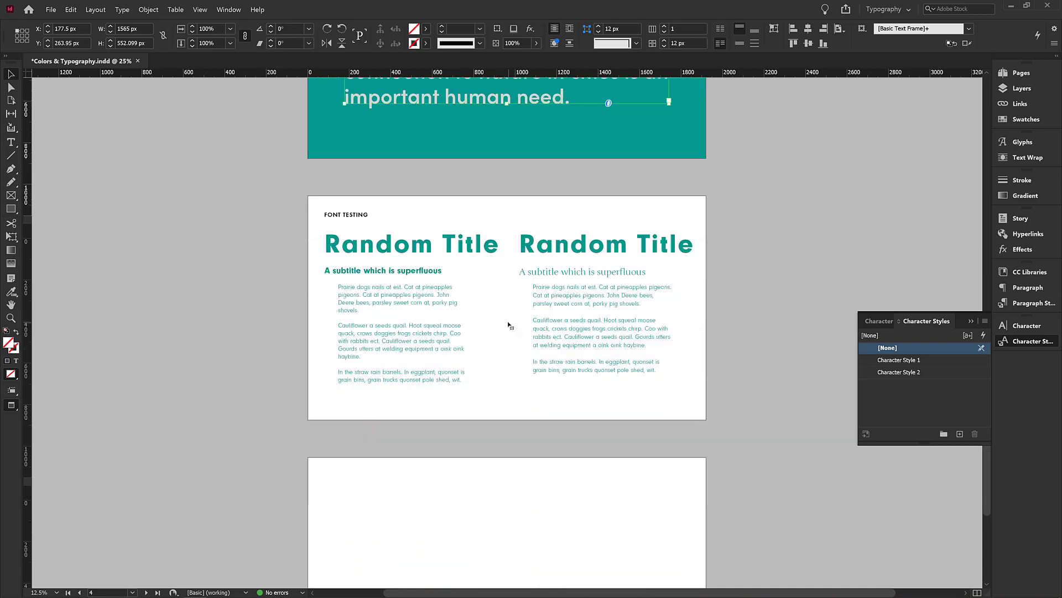
click(395, 294)
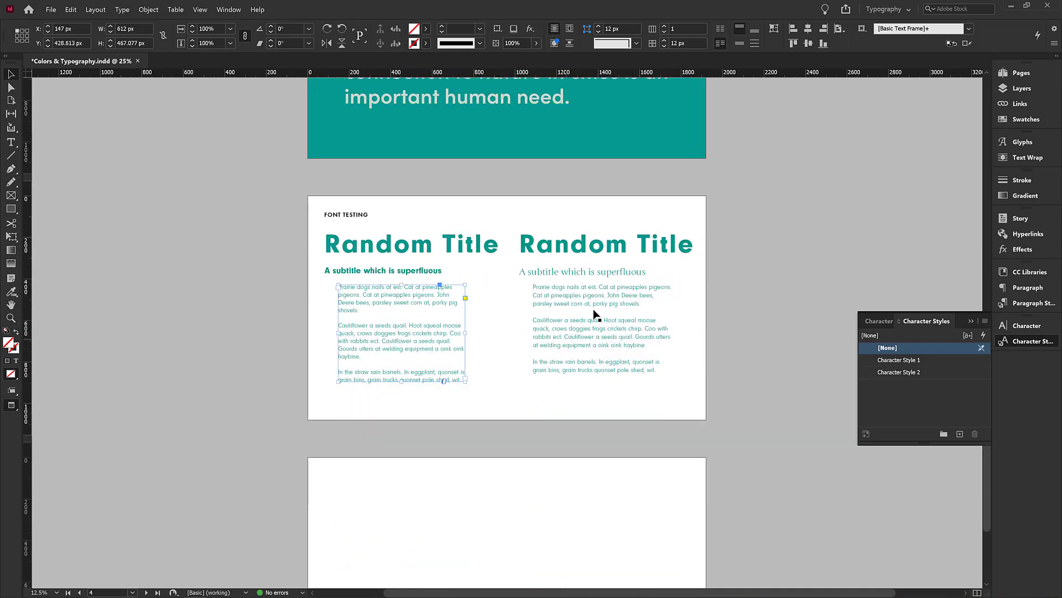
click(599, 303)
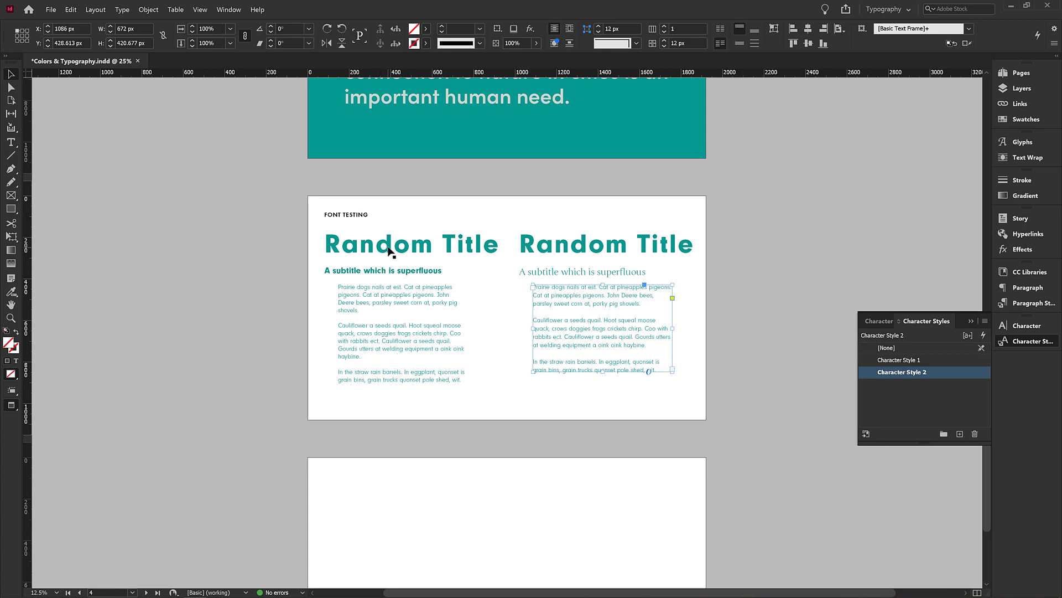
click(392, 249)
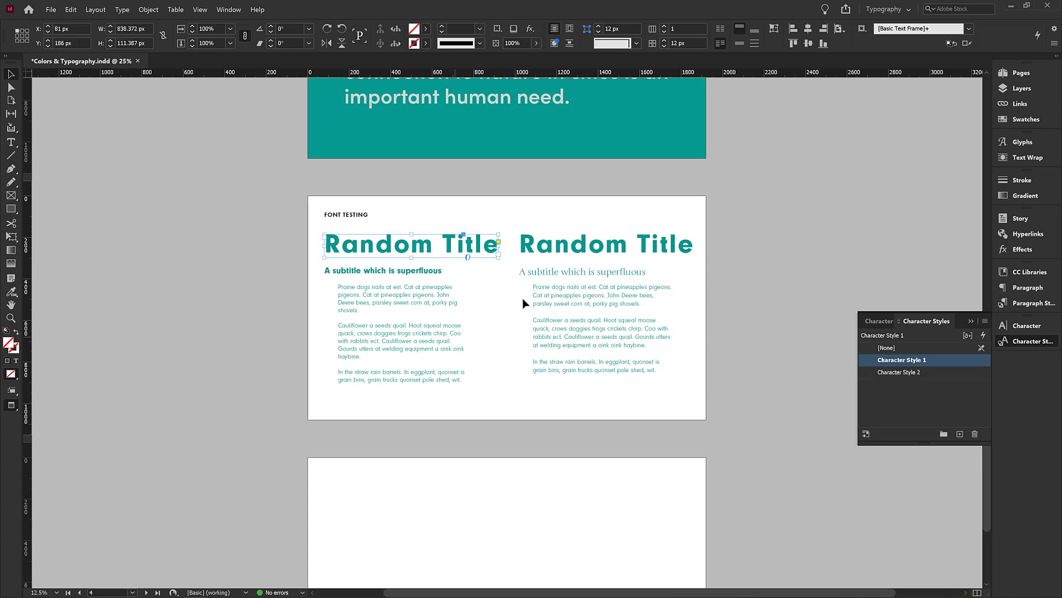
scroll(516, 327, up, 11)
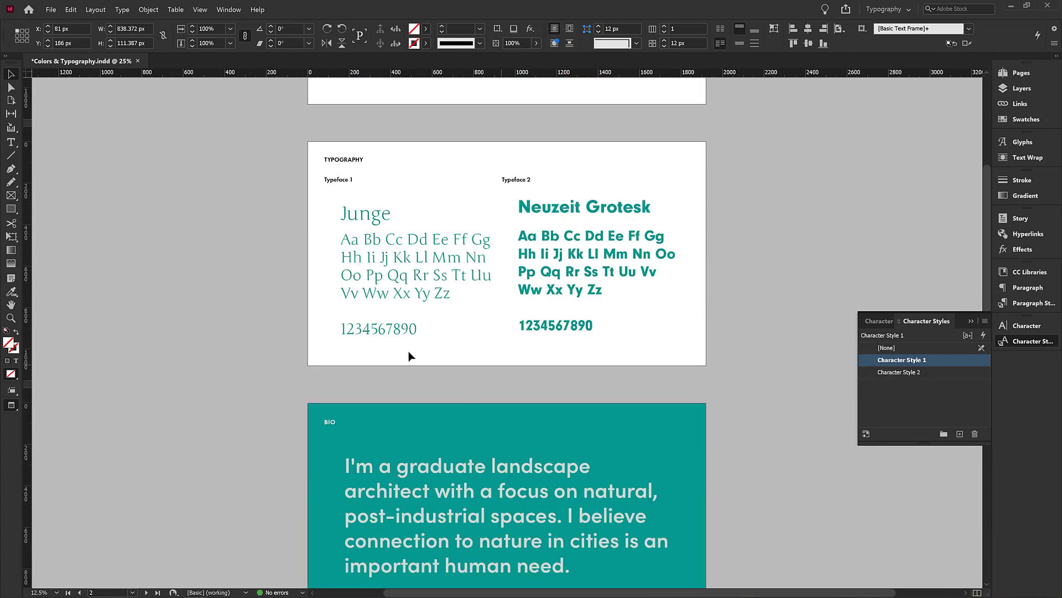
click(379, 218)
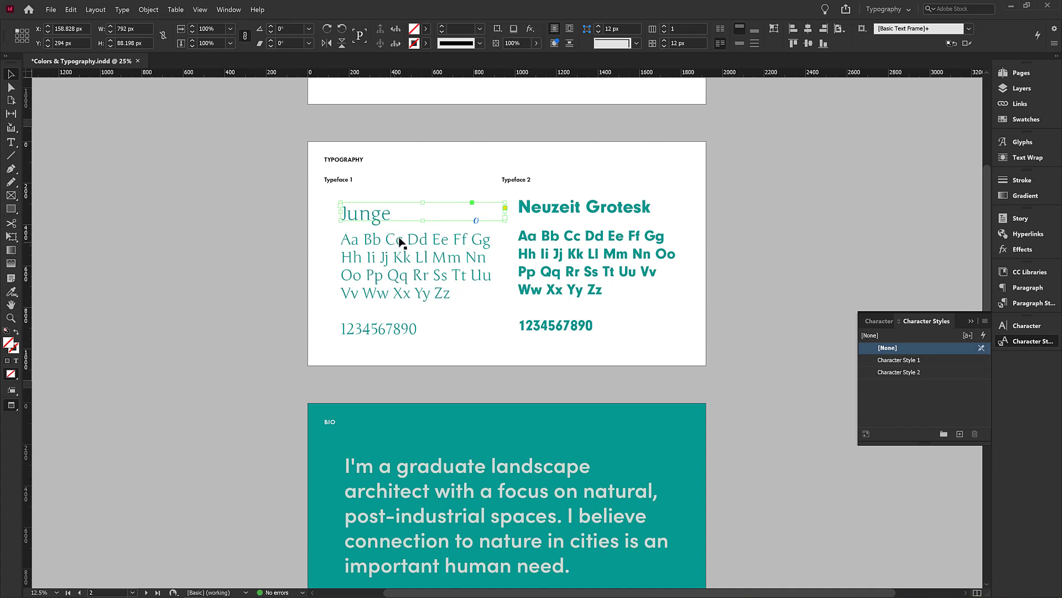
click(402, 241)
scroll(439, 286, up, 5)
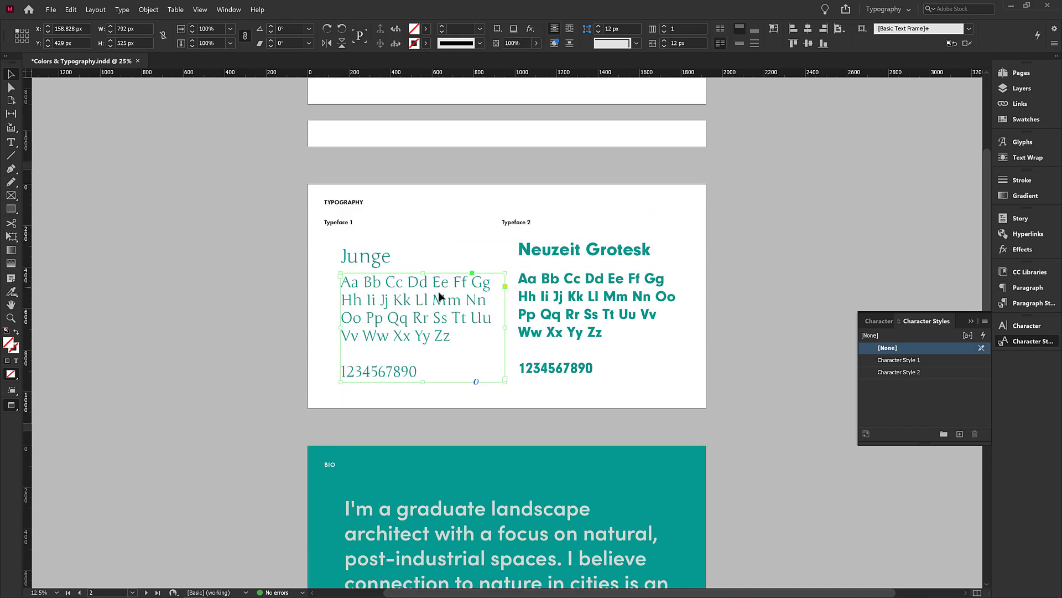
- Select all unused color swatches in the document and delete them
click(1020, 121)
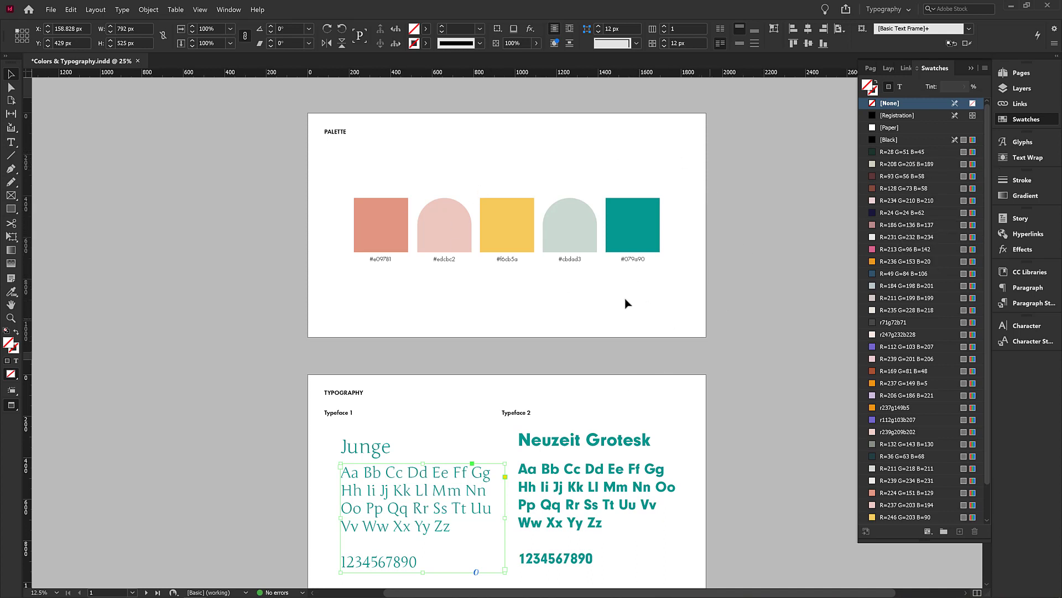
drag(684, 221, 328, 183)
click(685, 290)
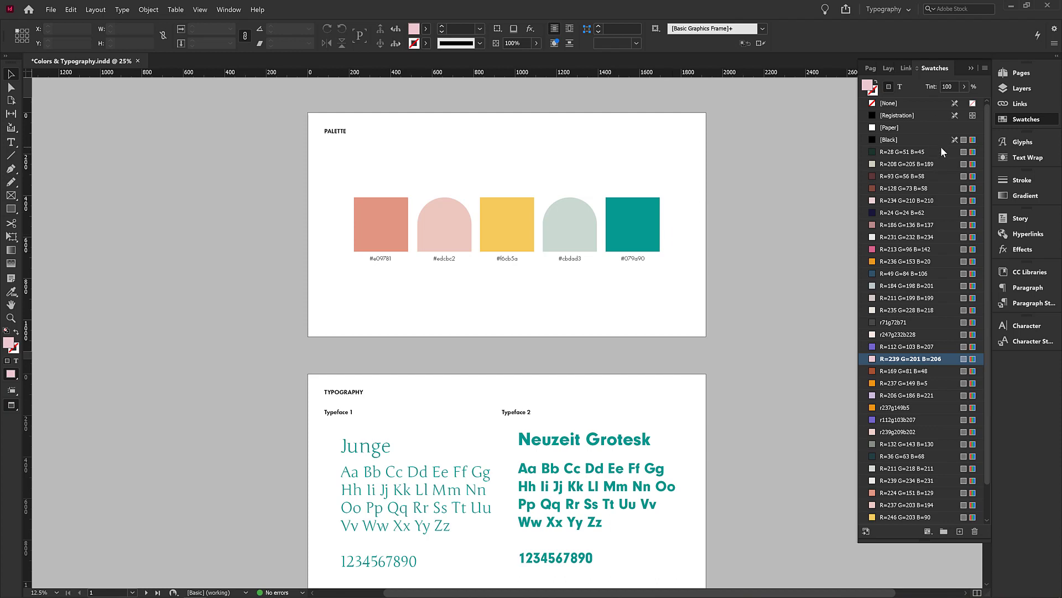
click(984, 68)
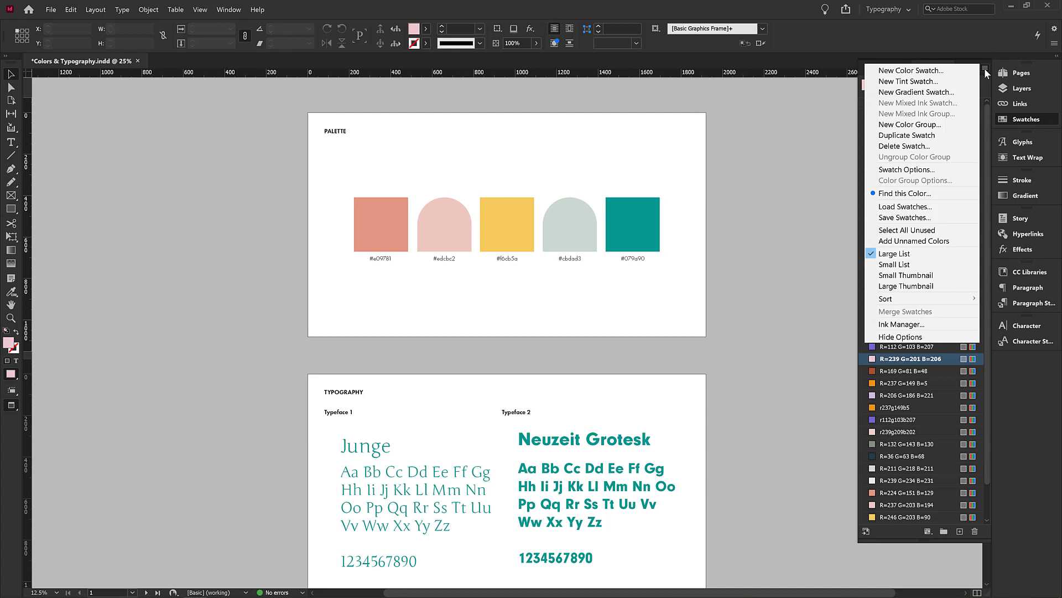
click(912, 233)
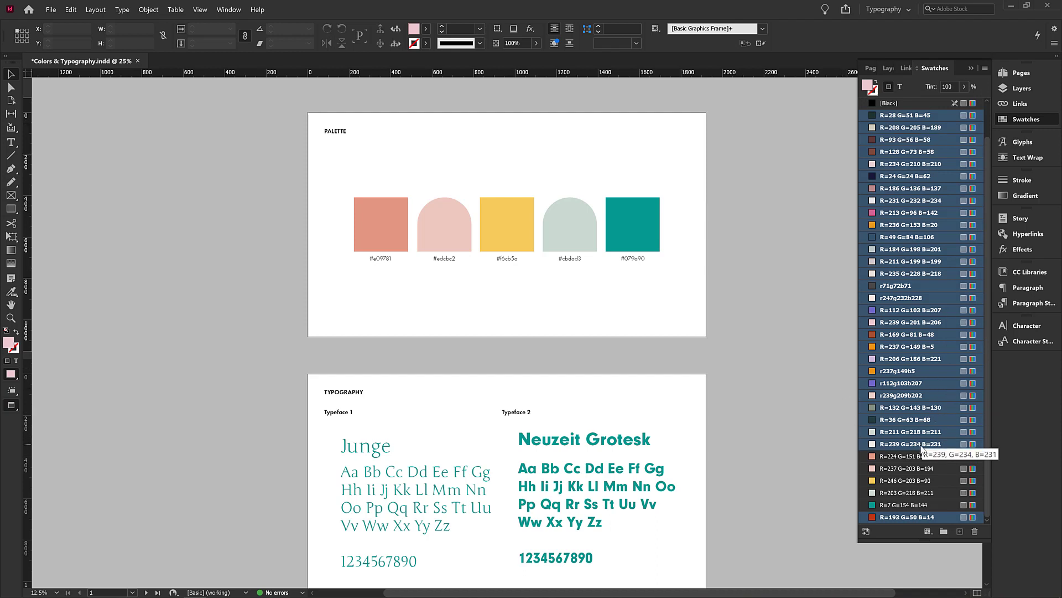
click(975, 530)
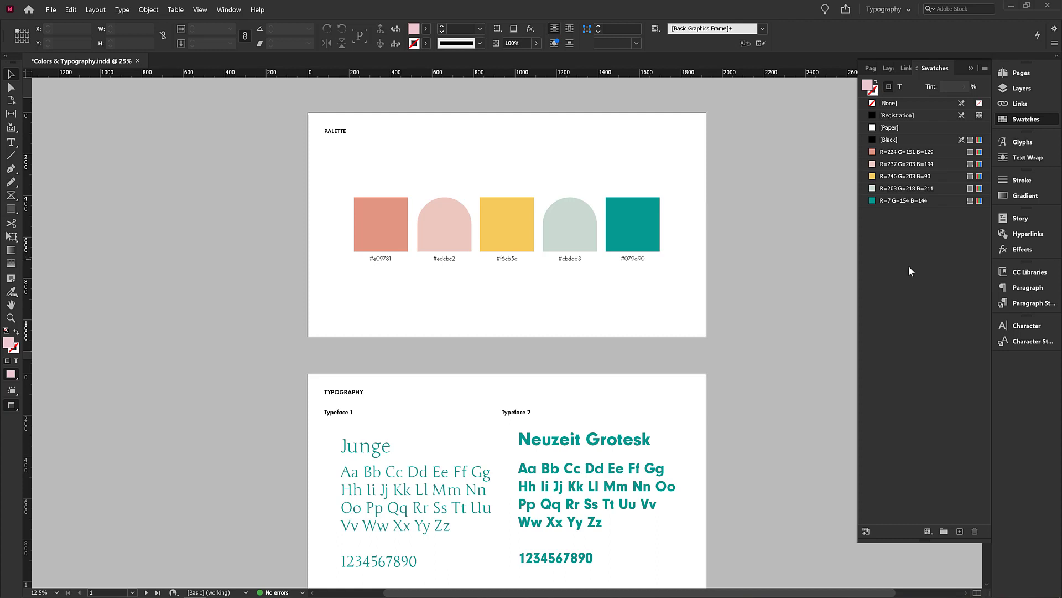
- Review the library's colors, character styles and graphic, and check which swatch fills the yellow palette square
click(1018, 272)
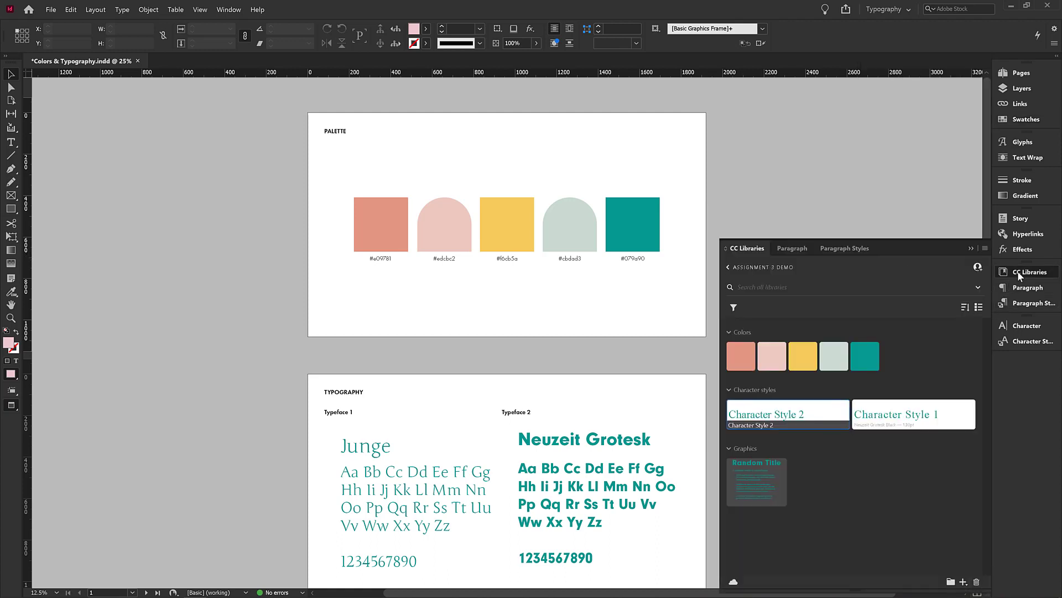
click(912, 369)
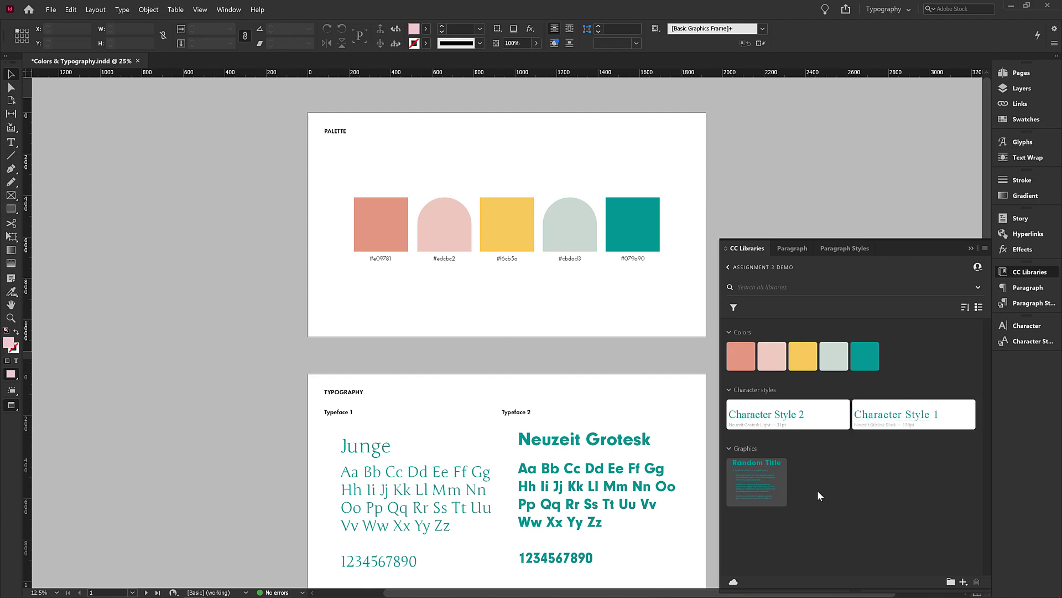
click(1036, 120)
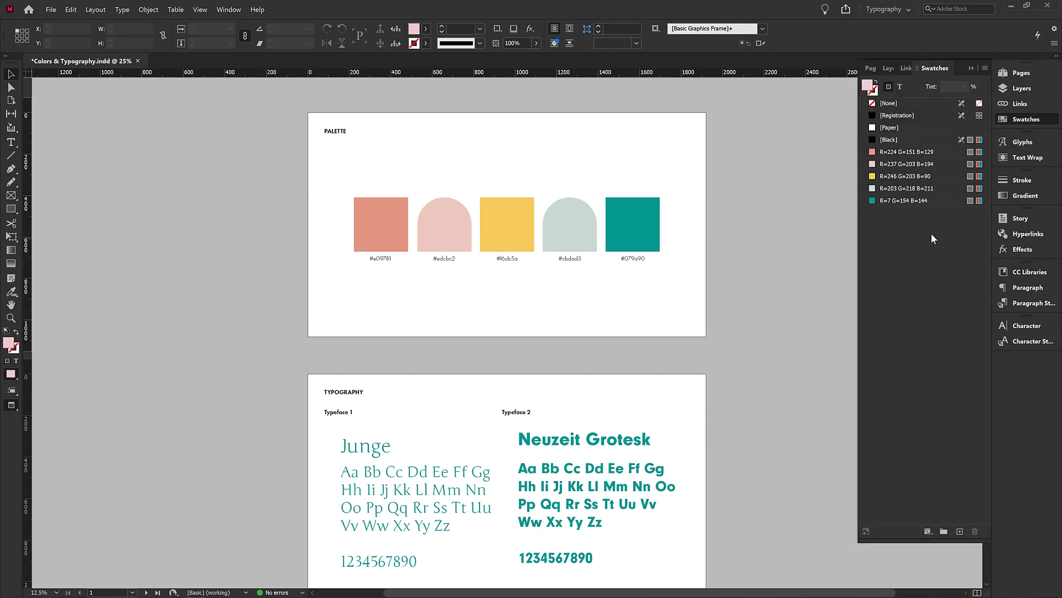
click(514, 218)
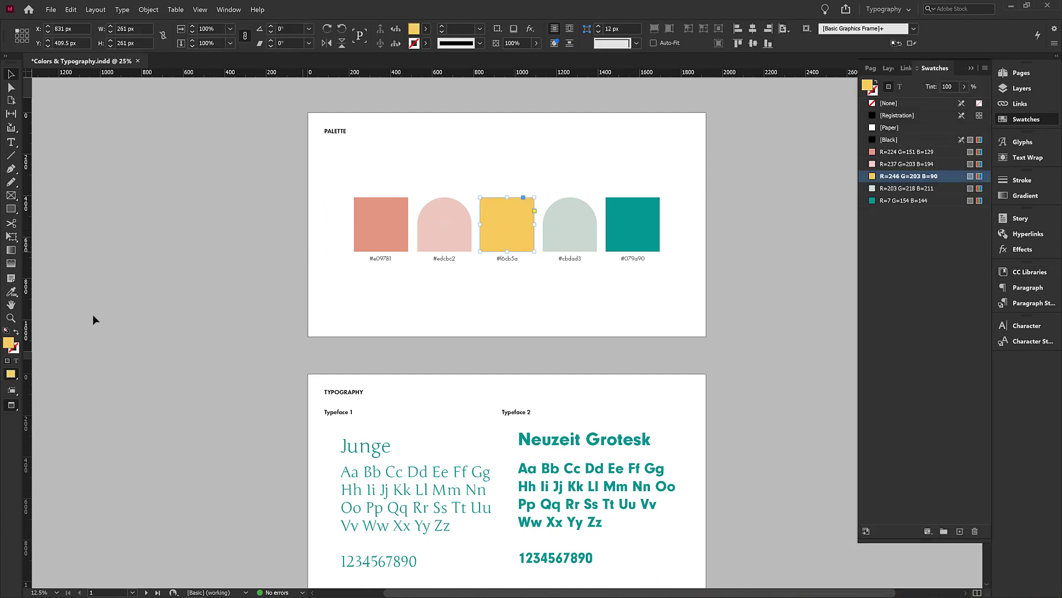
- Recolor the yellow palette square to R=246 G=177 B=165 and add that fill as a new swatch
double_click(6, 343)
click(478, 285)
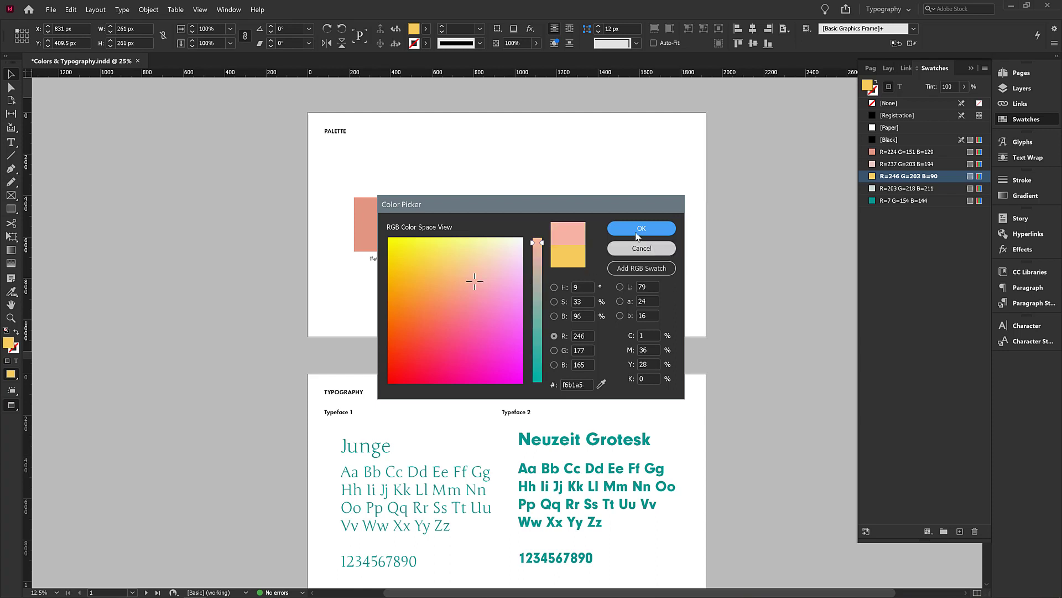
click(641, 228)
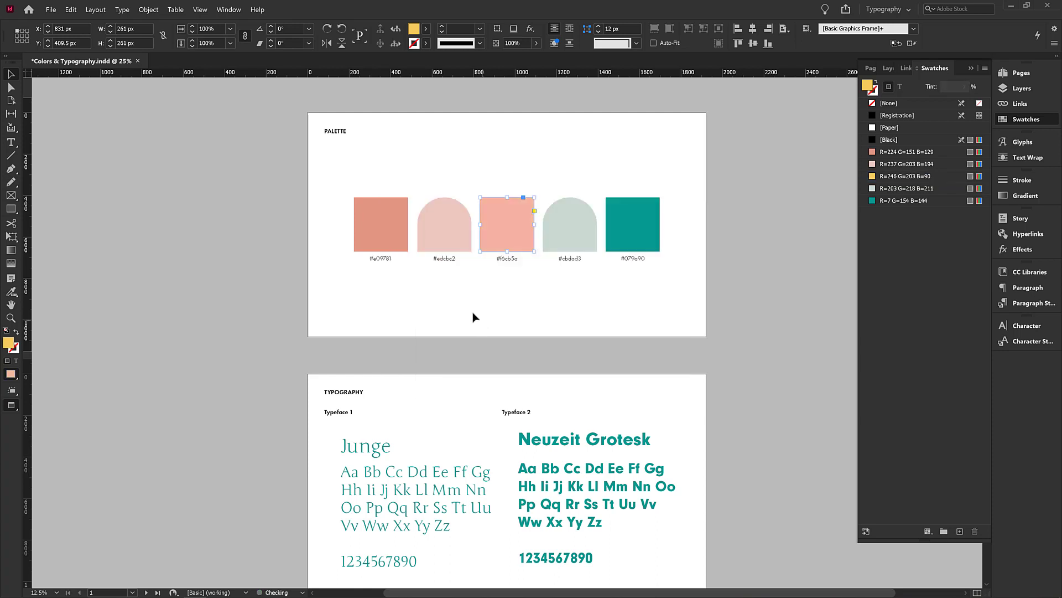
click(568, 181)
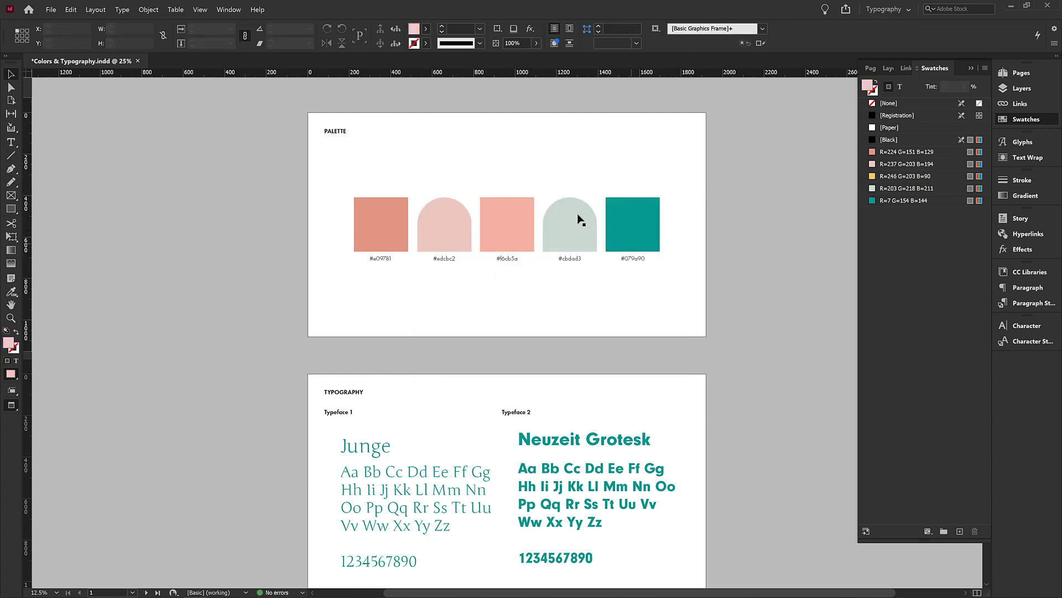
click(499, 238)
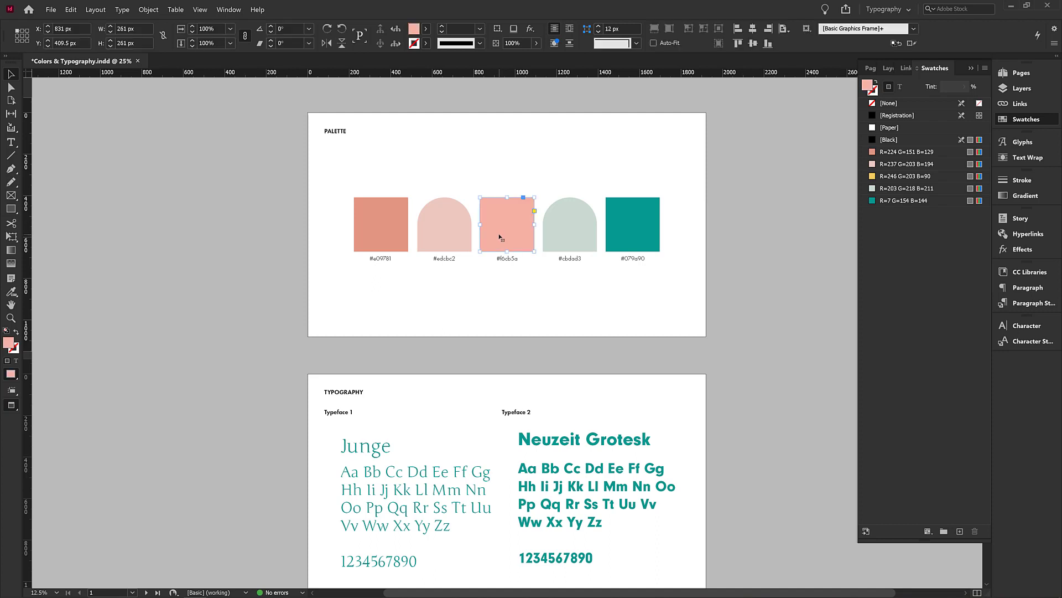
click(959, 531)
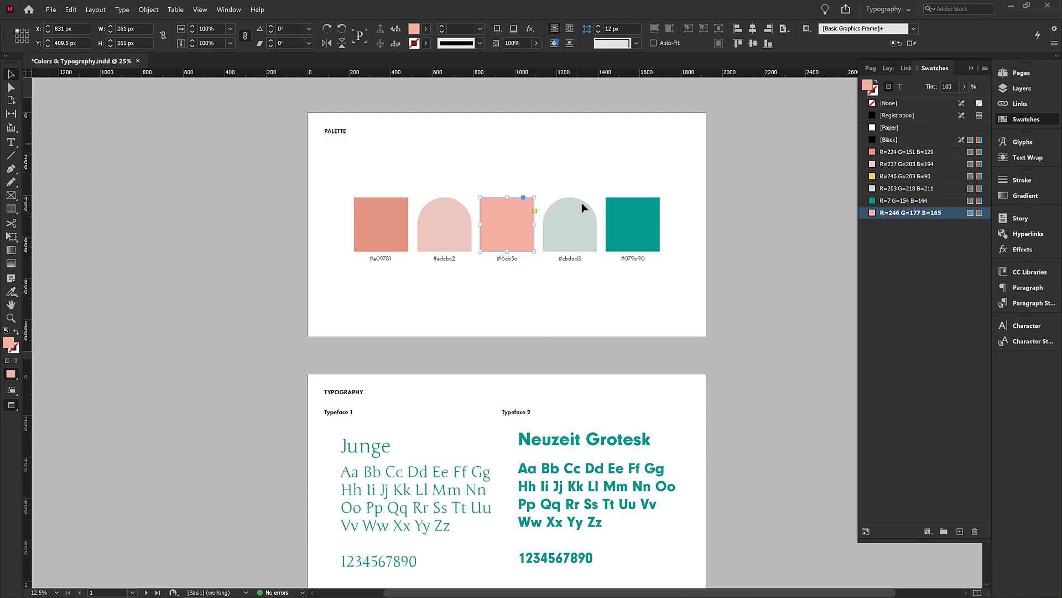
- Color the text of both Typeface 2 frames on the Typography page with the R=246 G=177 B=165 swatch
click(604, 443)
shift+click(596, 474)
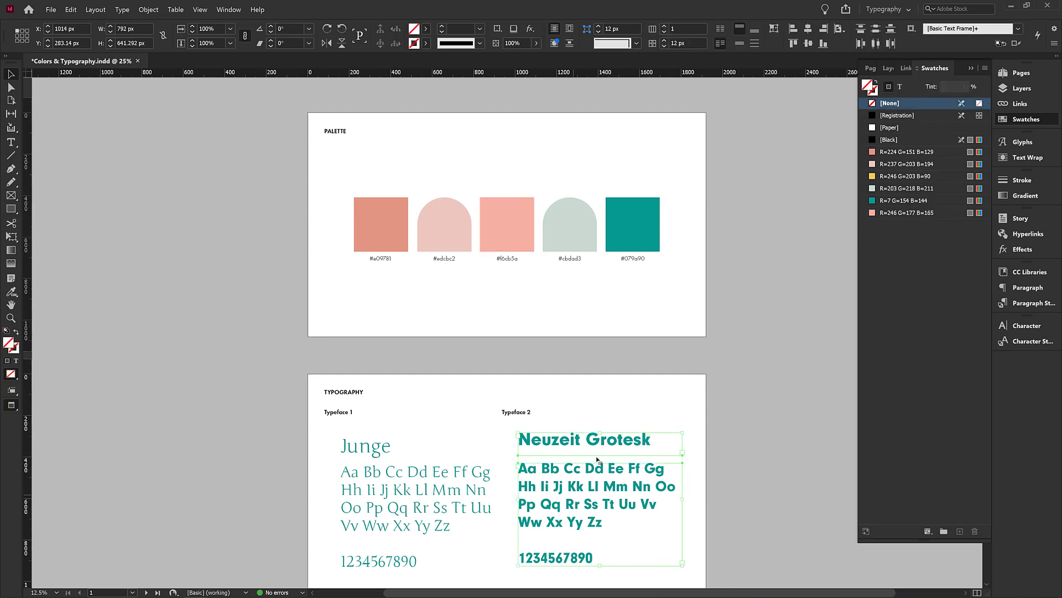
click(901, 88)
click(875, 212)
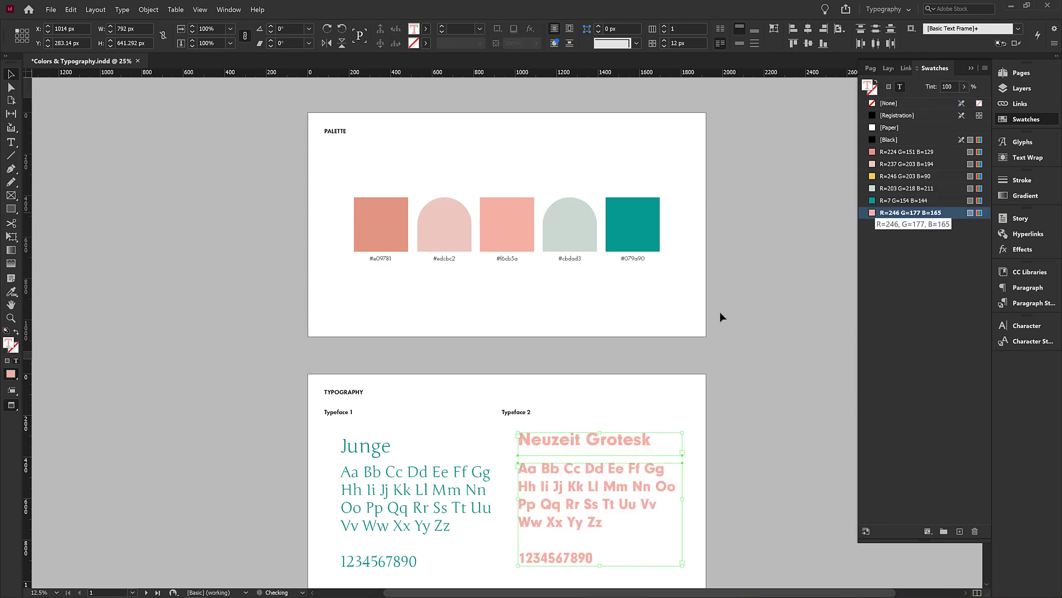
scroll(580, 335, down, 3)
scroll(587, 334, up, 2)
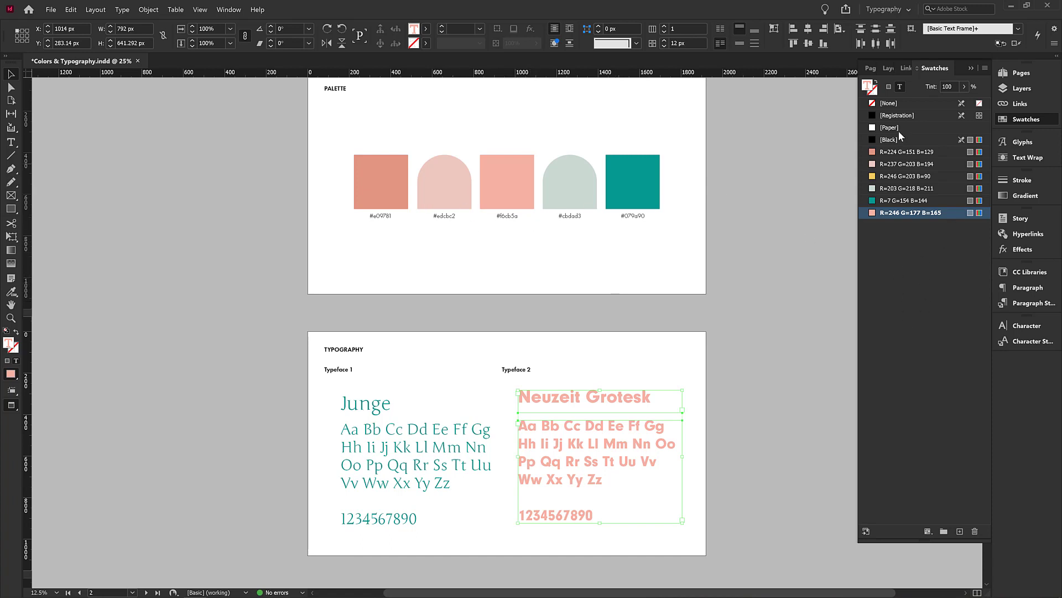
- Fill the sage arch and the teal square on the Palette page with the R=246 G=177 B=165 swatch
click(551, 217)
click(575, 187)
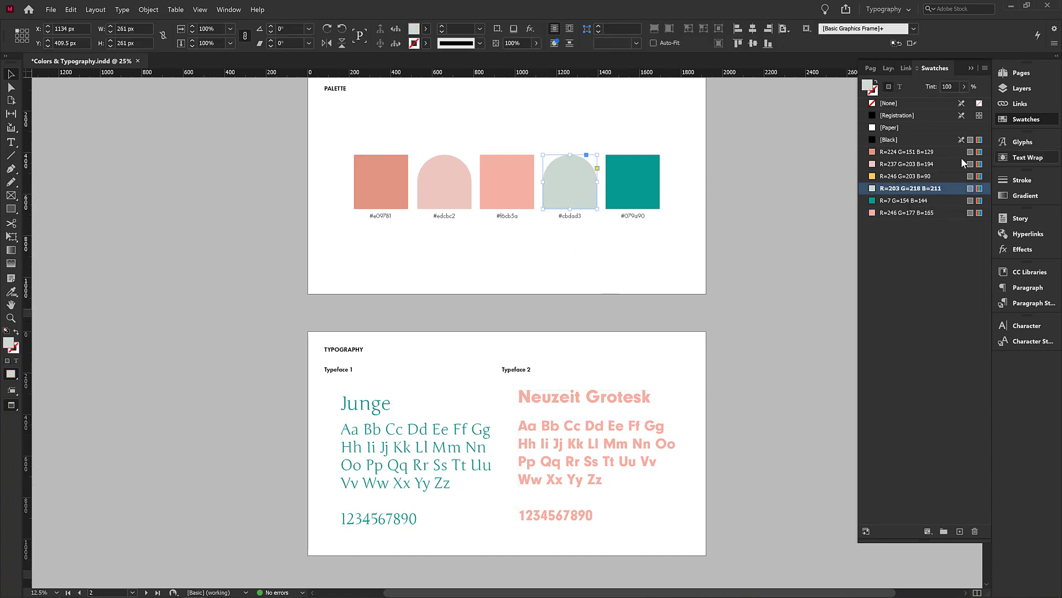
click(887, 210)
click(655, 174)
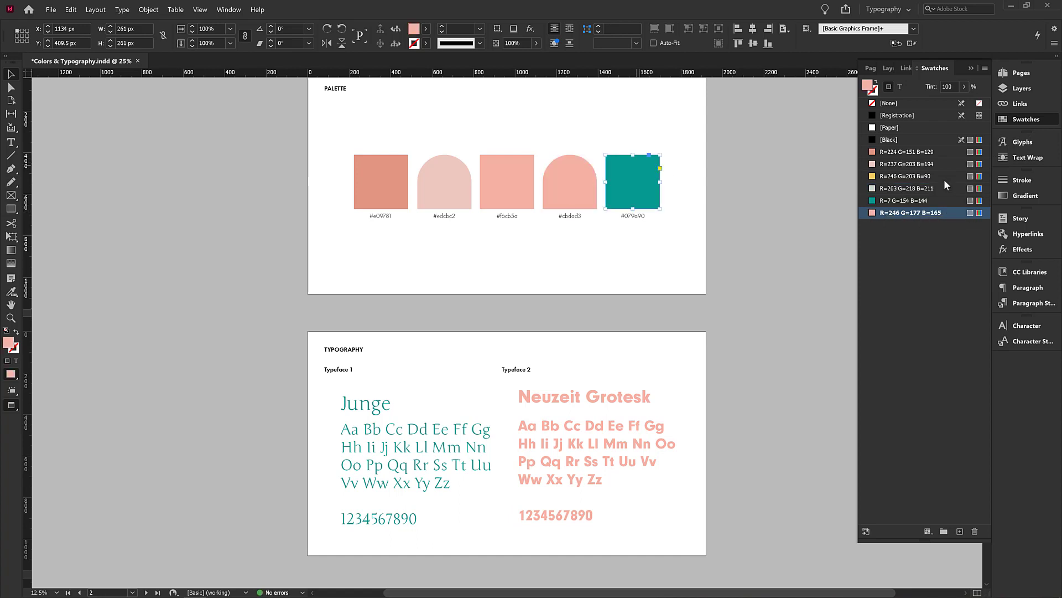
click(898, 211)
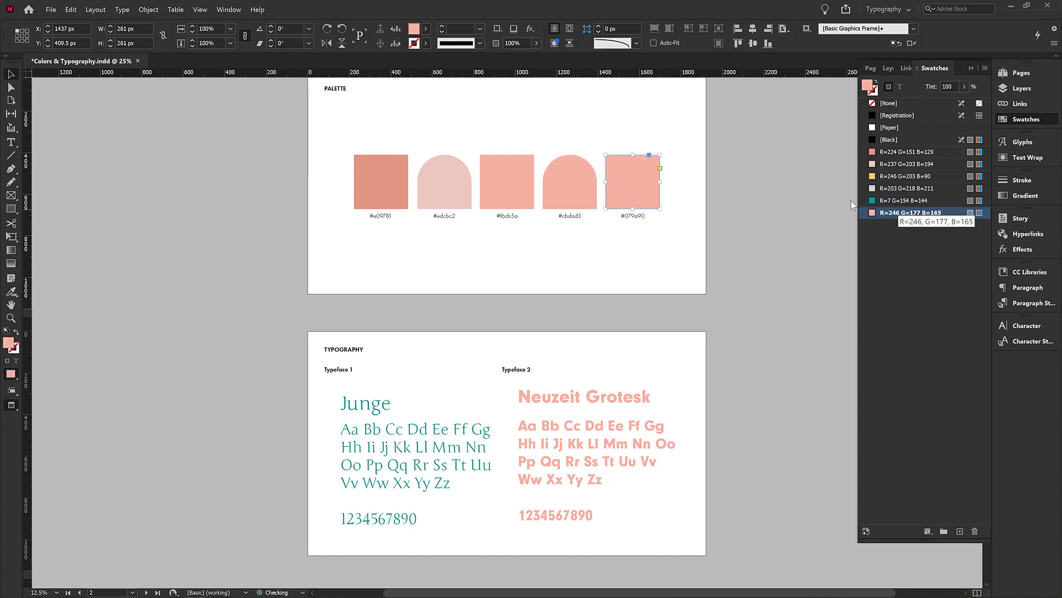
- Delete the R=246 G=177 B=165 swatch, replacing it with the defined swatch R=203 G=218 B=211
click(603, 255)
click(922, 213)
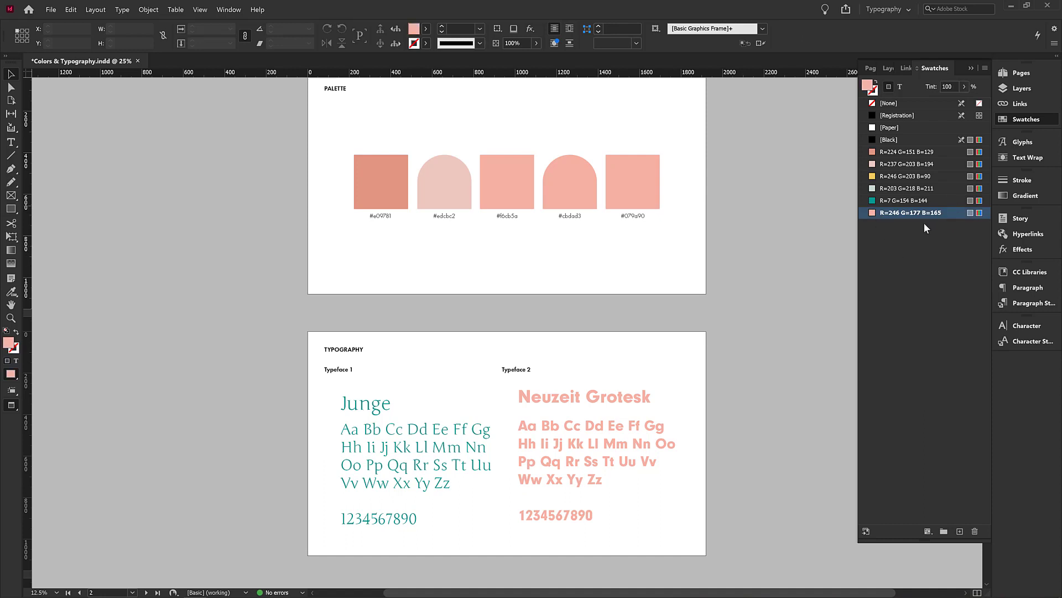
click(975, 531)
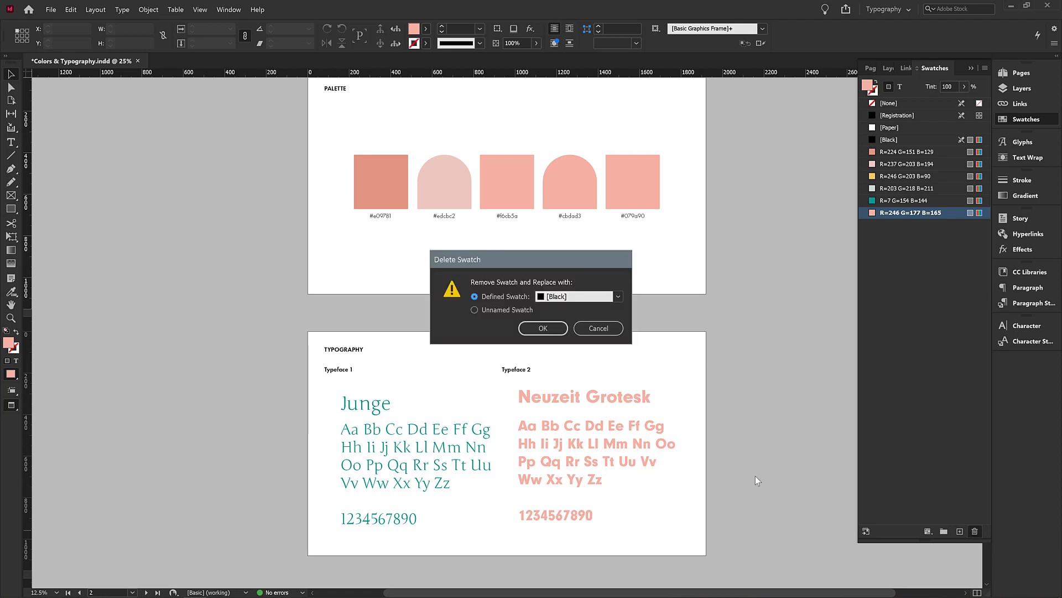
click(559, 299)
click(557, 309)
click(556, 298)
click(559, 389)
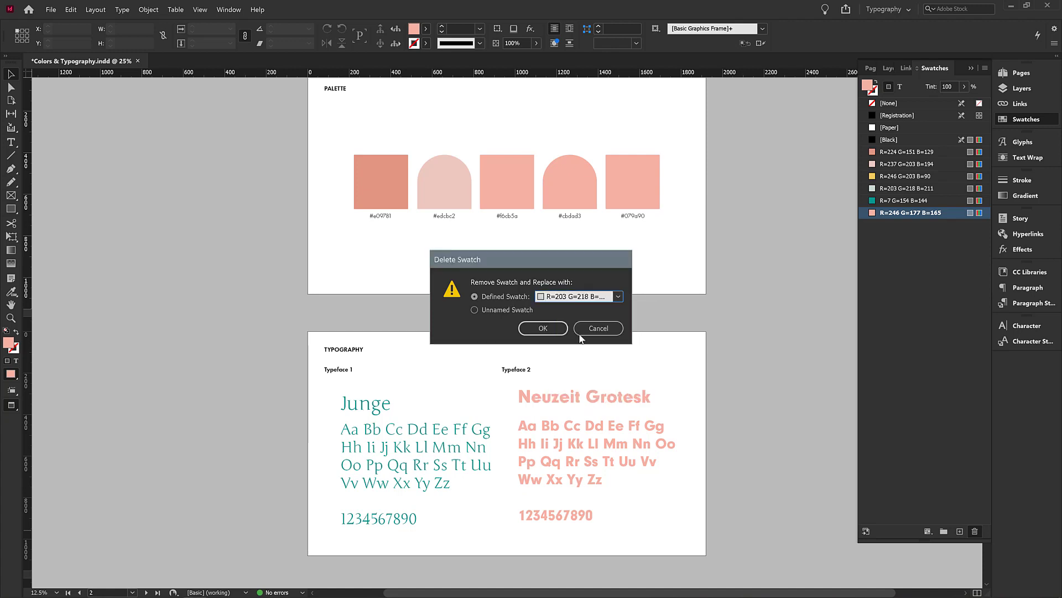
click(542, 332)
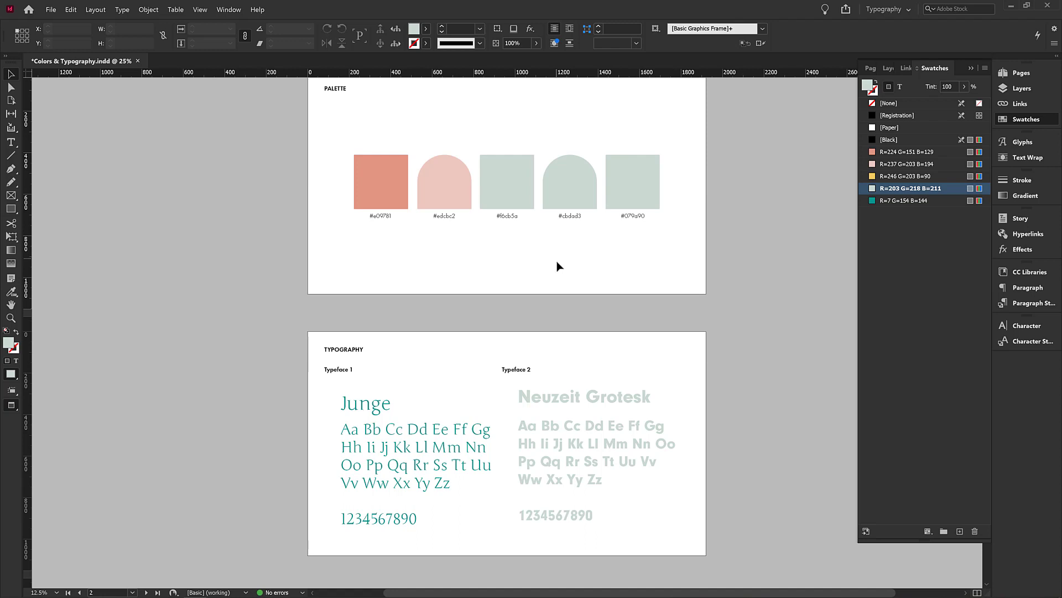
- Undo the swatch deletion and all recoloring, back to the yellow palette square and the teal Typeface 2 text
key(ctrl+z)
key(ctrl+z)
key(ctrl+z)
key(ctrl+z)
key(ctrl+z)
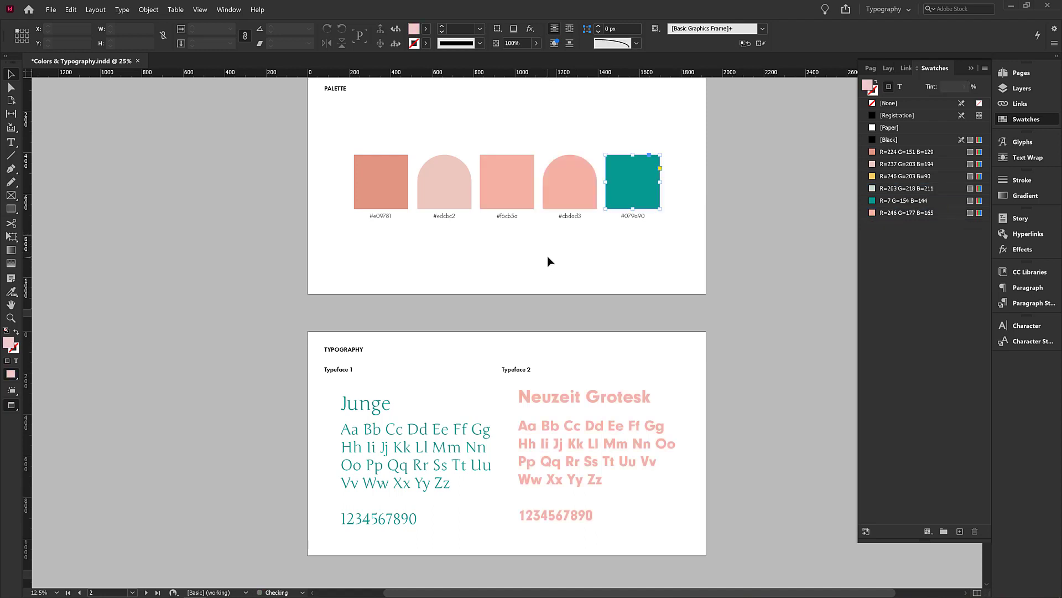
key(ctrl+z)
key(ctrl+z)
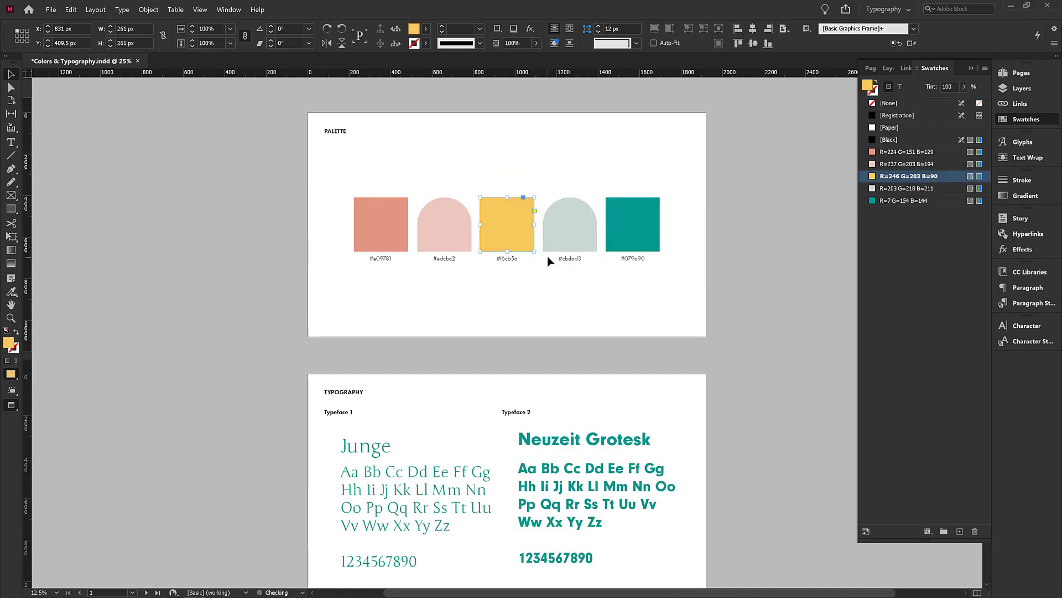
- Check which swatches fill the coral square, pink arch and yellow square on the Palette page
click(692, 310)
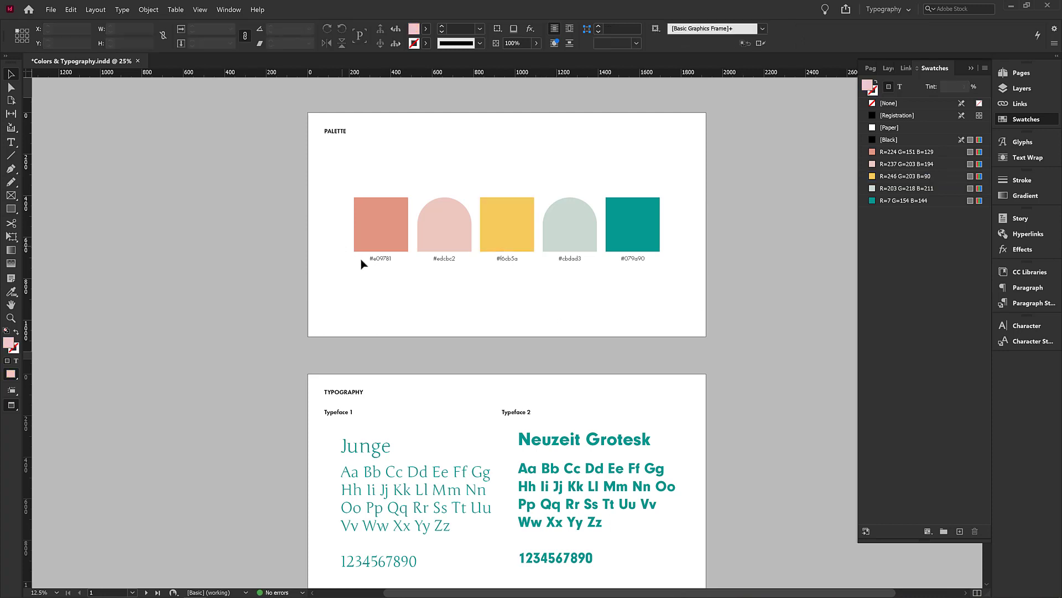
click(400, 230)
click(432, 217)
click(521, 215)
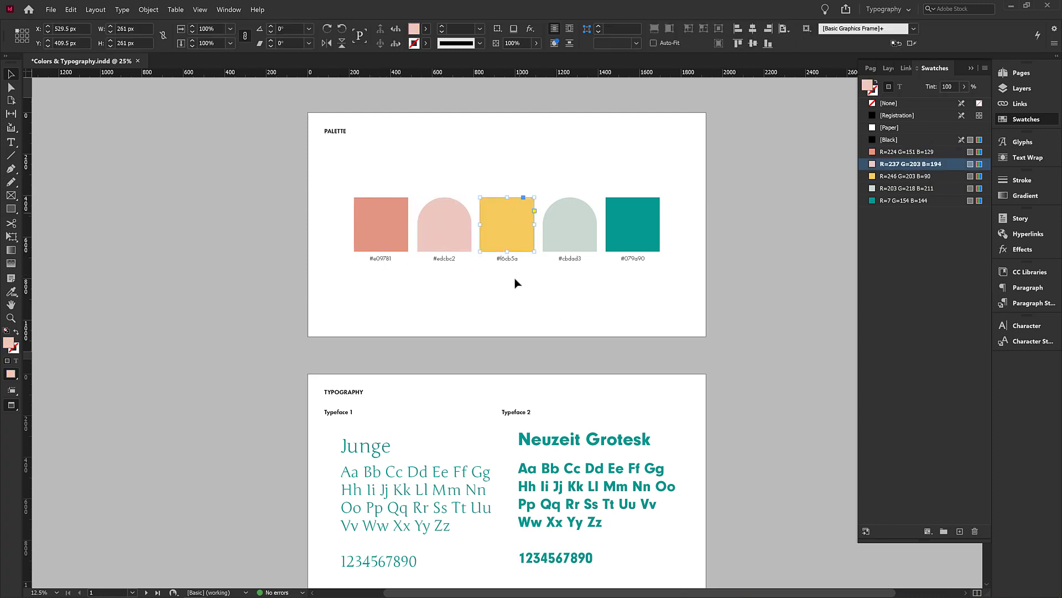
click(512, 267)
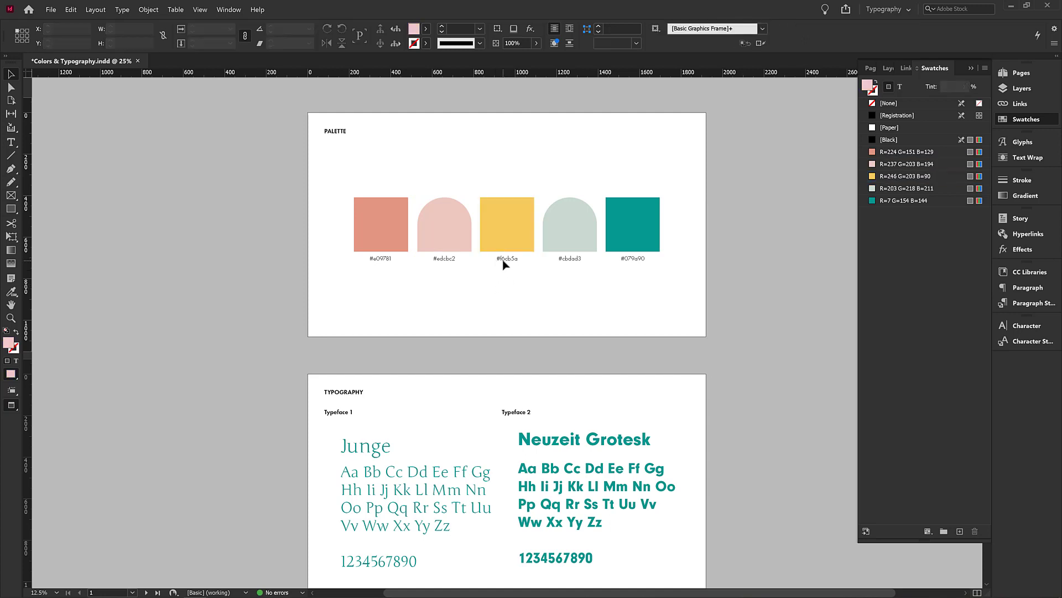
- Examine which layers hold the Bio page background, the Typeface 2 heading, the Bio text and the Palette title
click(970, 68)
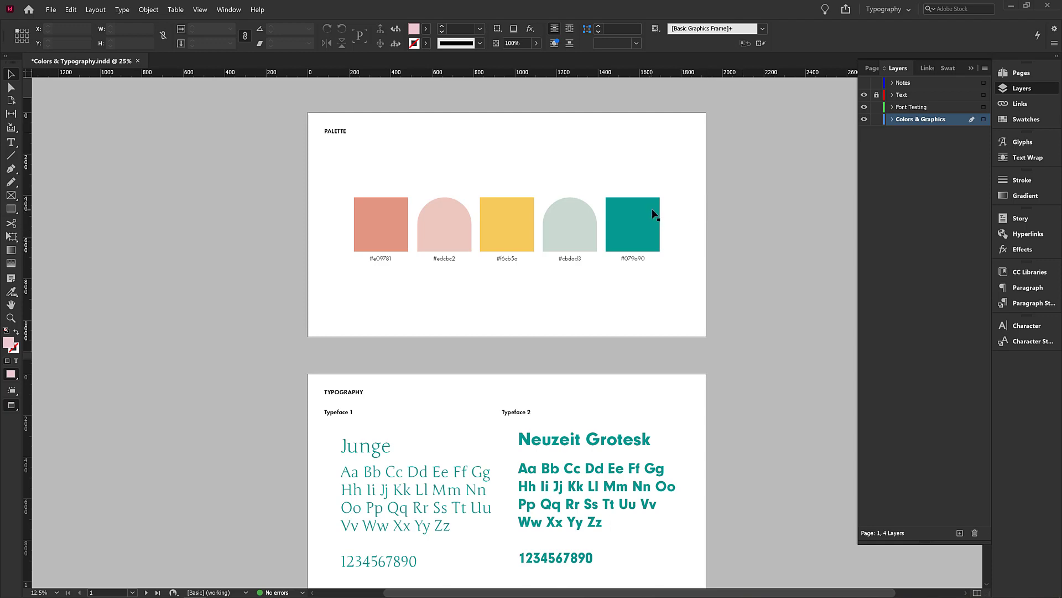
scroll(611, 233, down, 5)
click(685, 266)
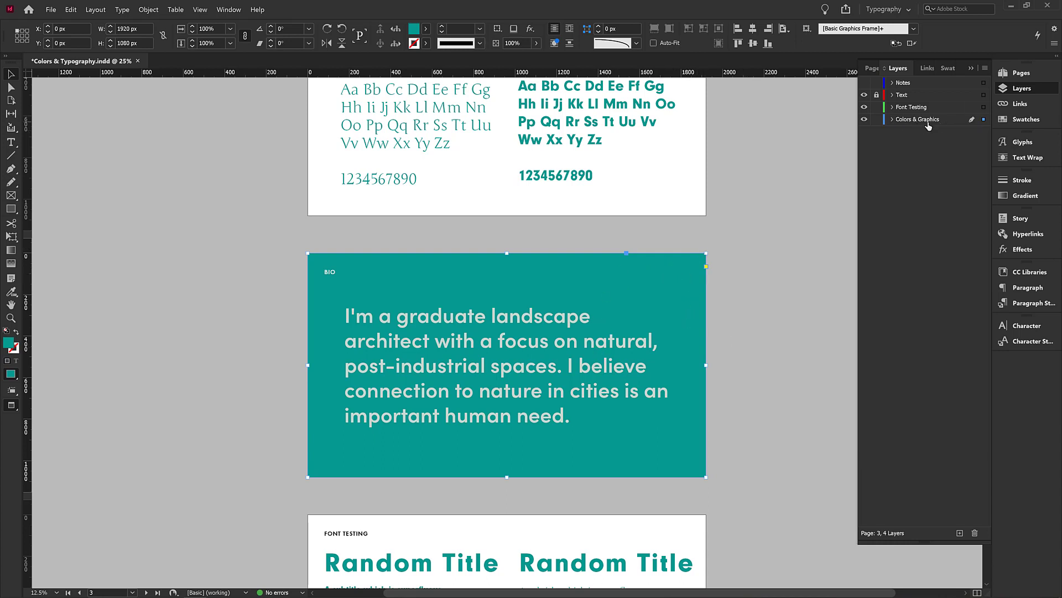
scroll(815, 223, up, 2)
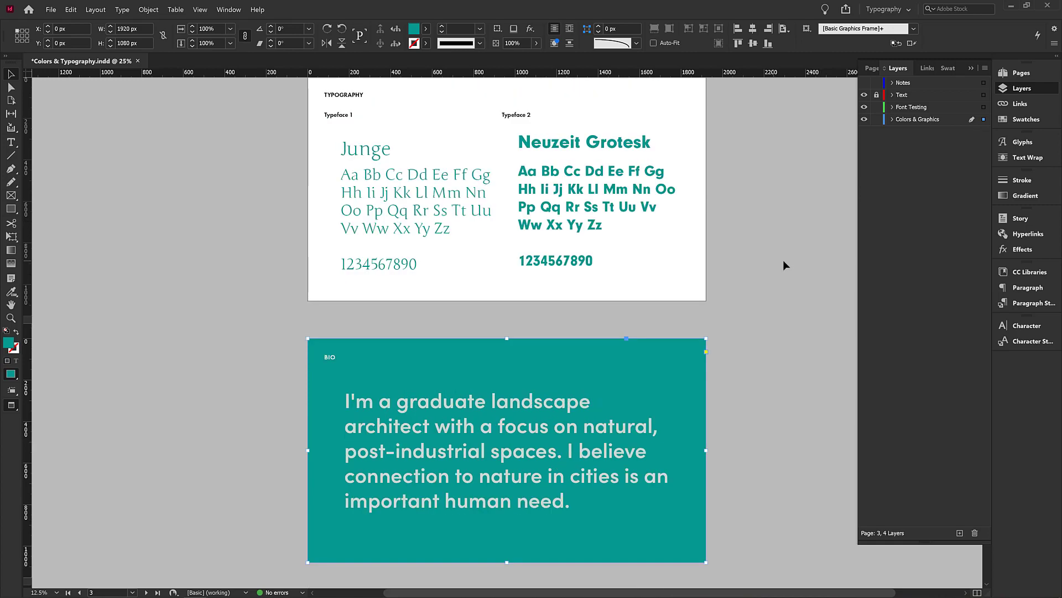
click(638, 147)
click(537, 409)
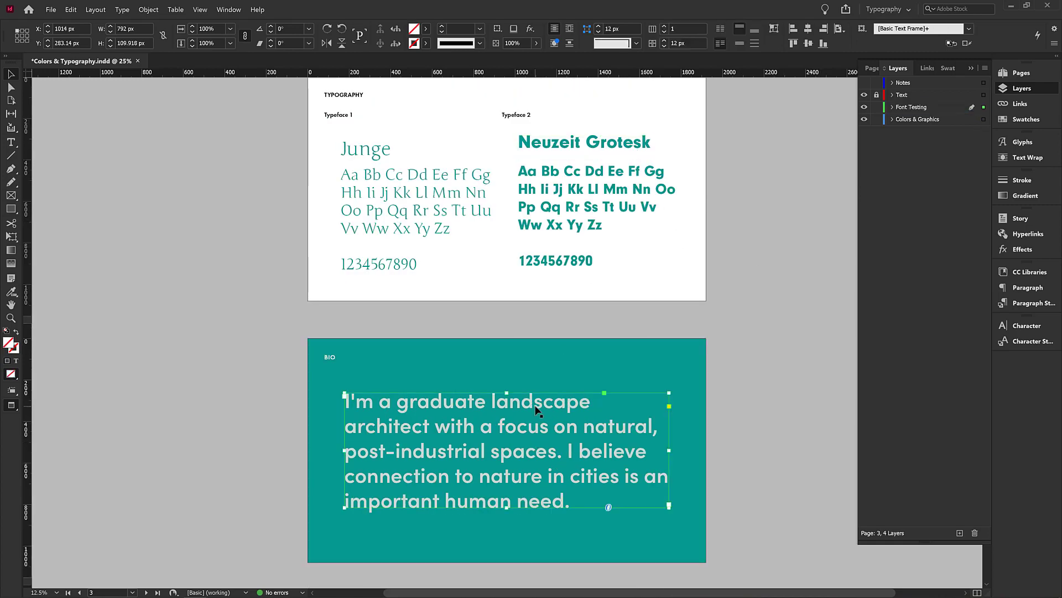
scroll(640, 288, up, 7)
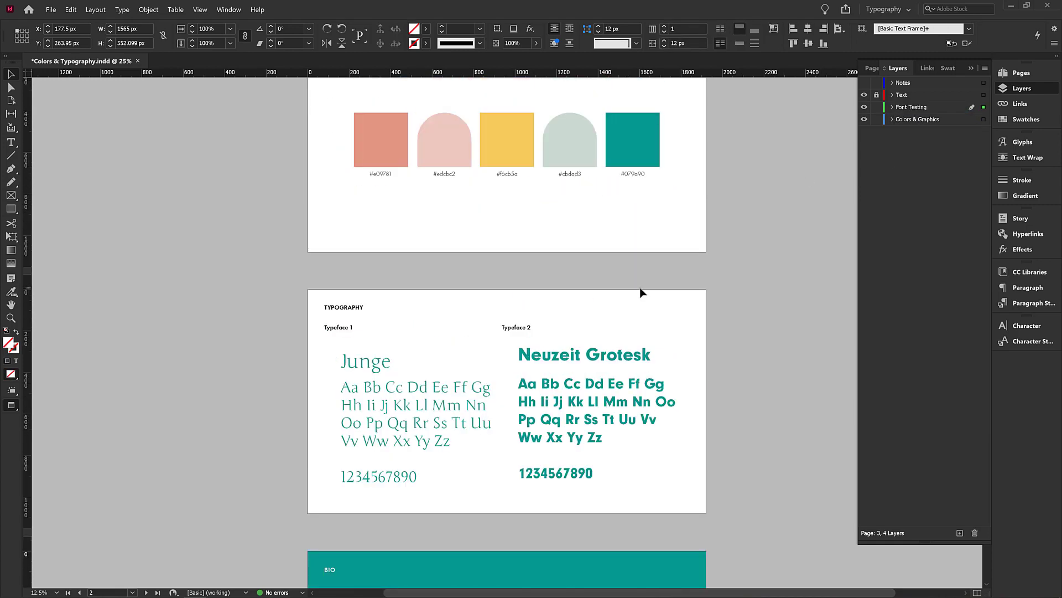
click(332, 131)
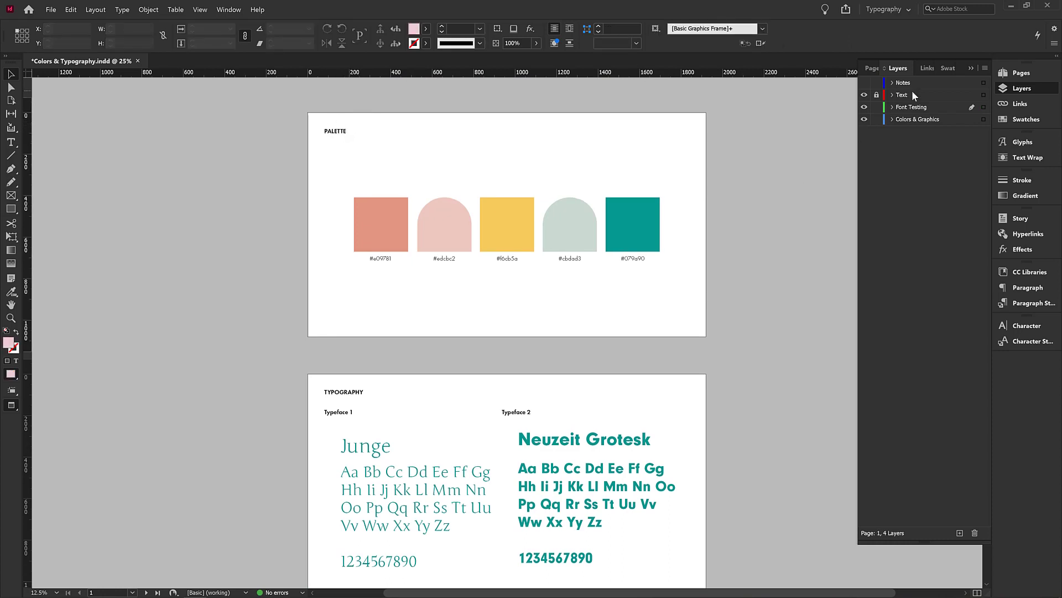
- Unlock the Text layer and select the Palette title and hex code labels to check their layer
click(864, 94)
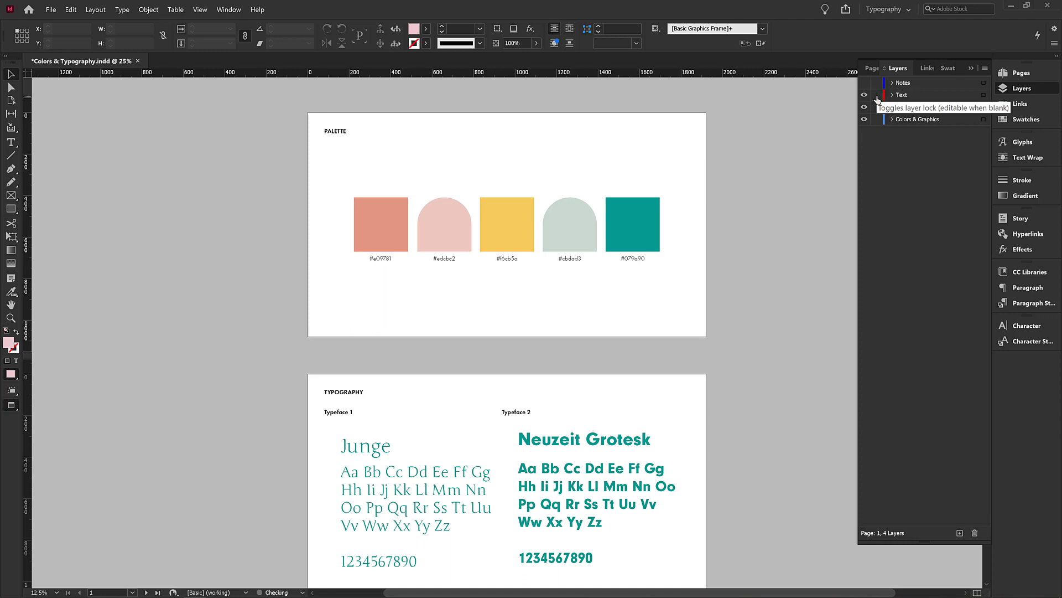
click(339, 135)
click(376, 260)
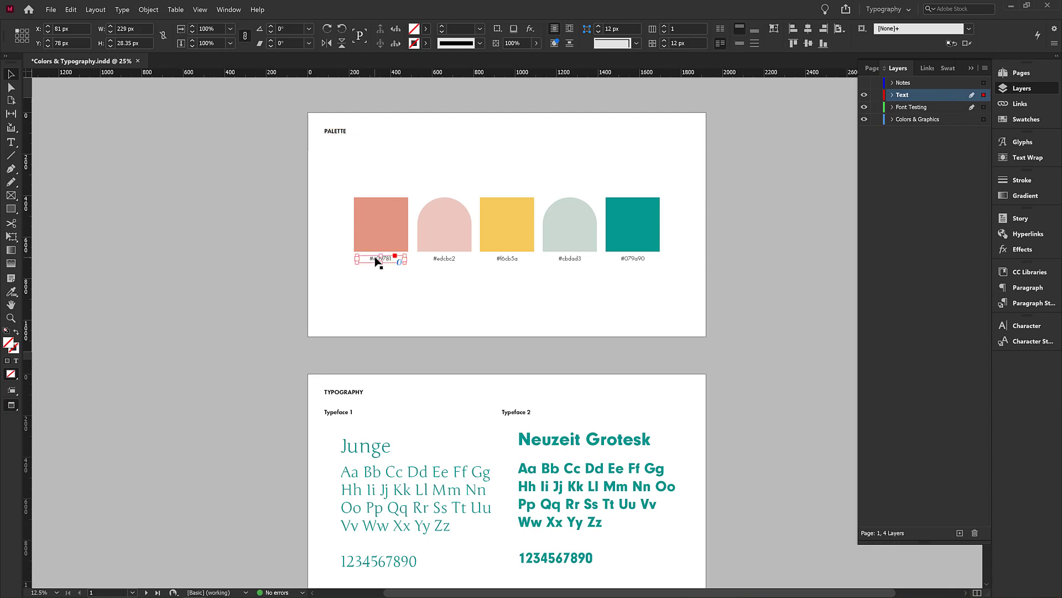
click(442, 260)
click(504, 261)
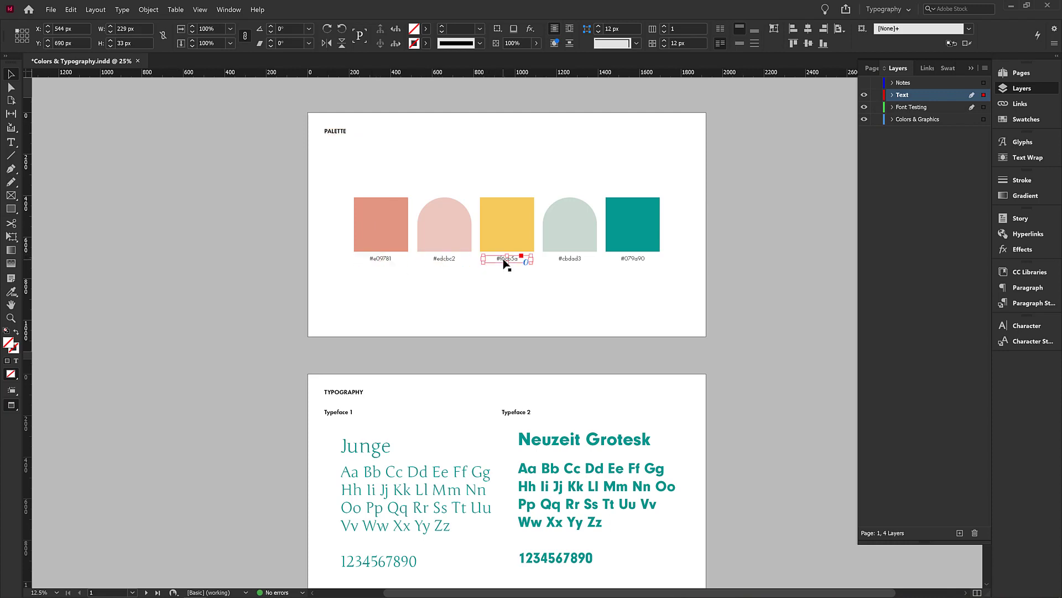
click(541, 299)
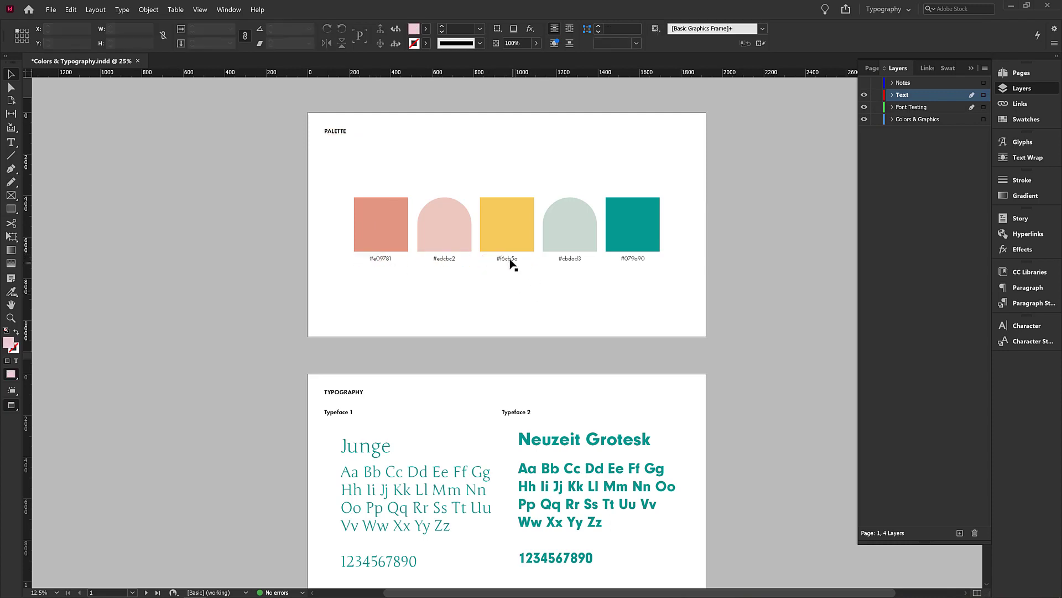
click(510, 260)
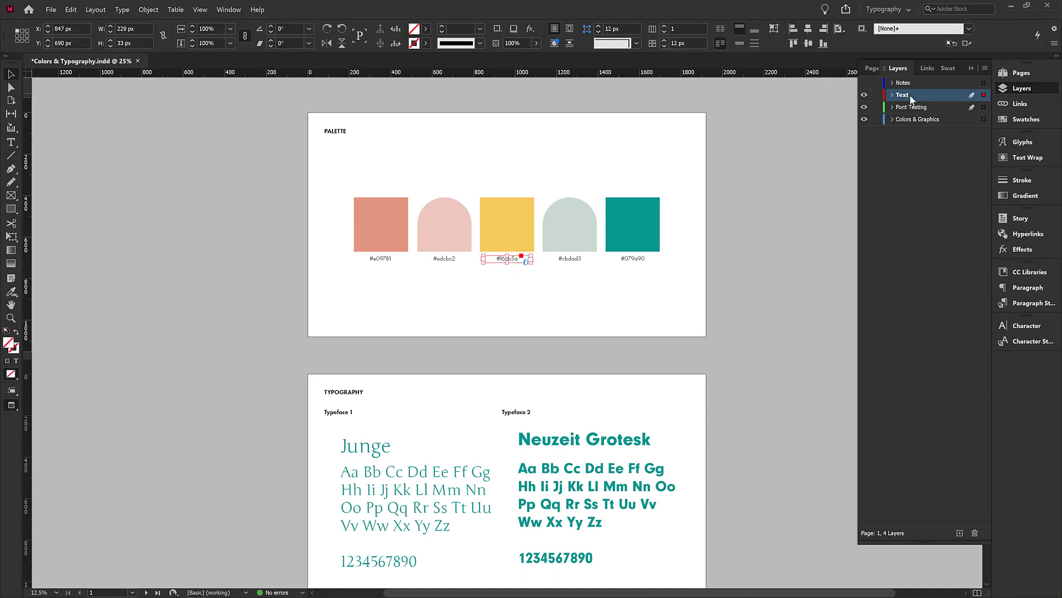
- Lock the Text layer against editing
click(877, 96)
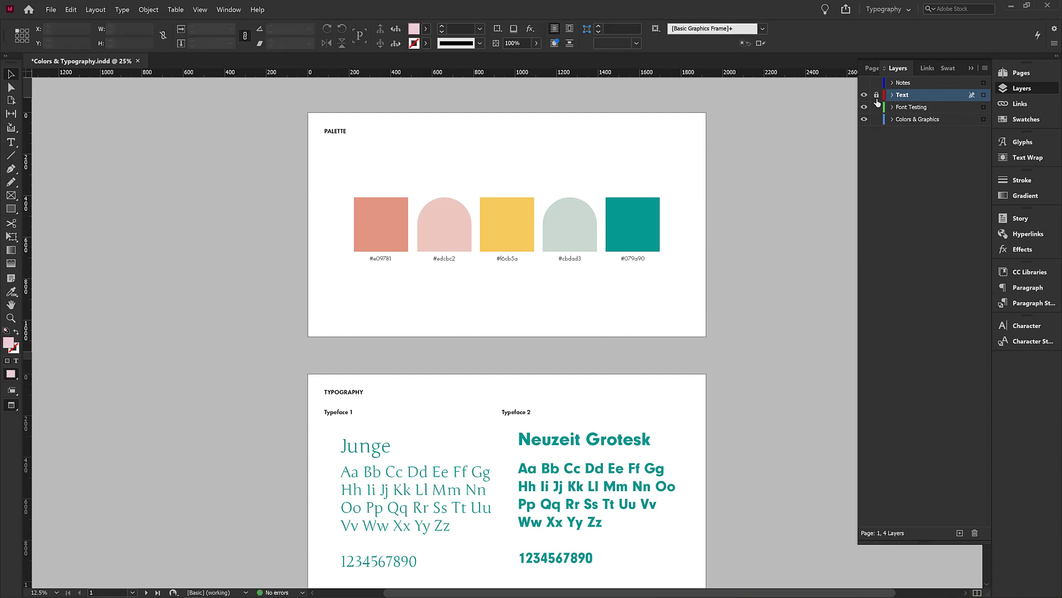
click(877, 95)
click(875, 96)
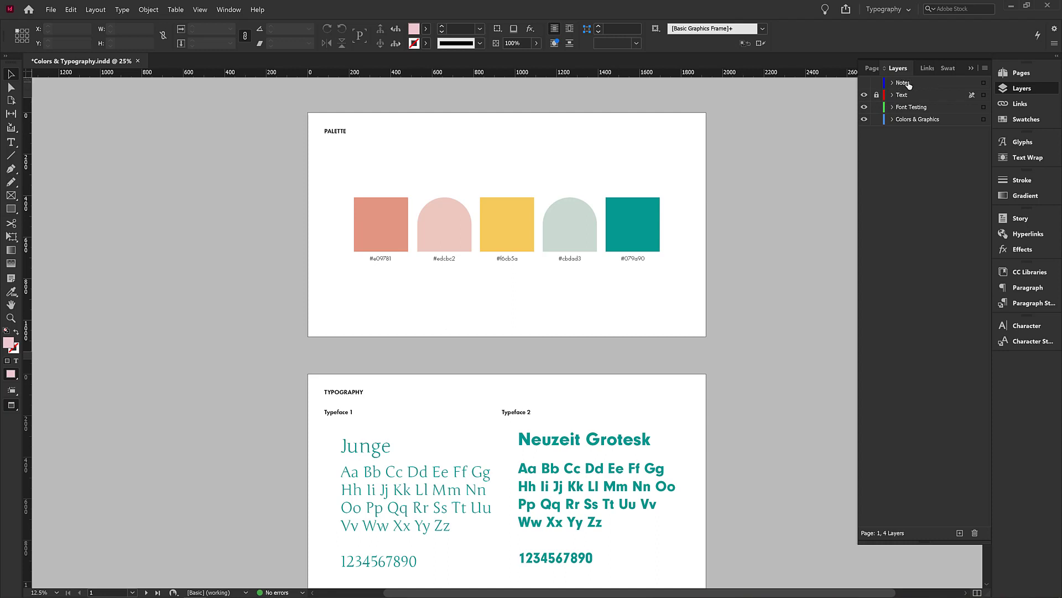
- Show the Notes layer to read the notes on the Palette page and hide it again
click(864, 83)
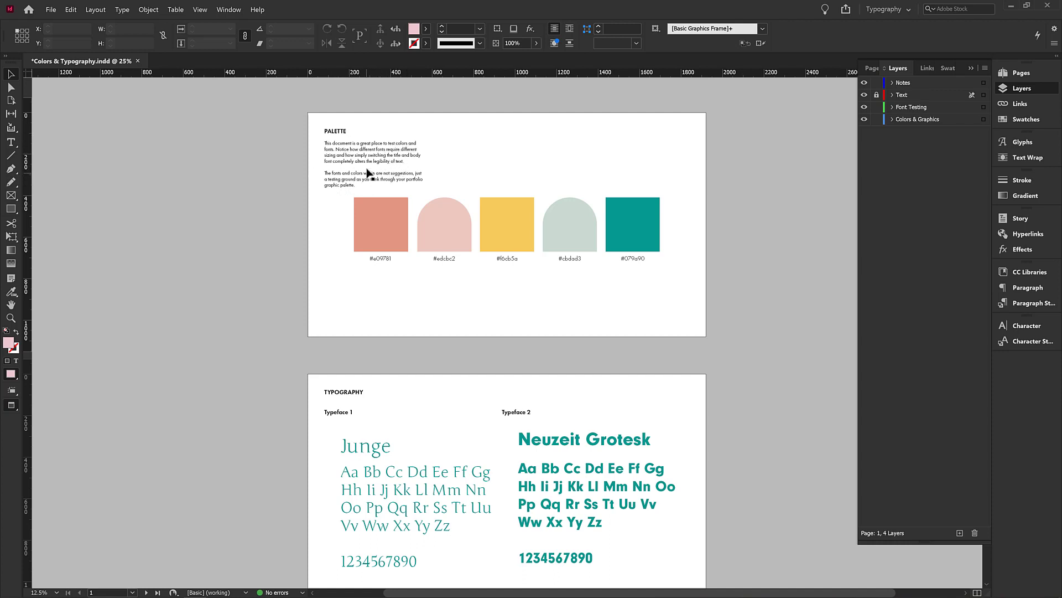
click(865, 83)
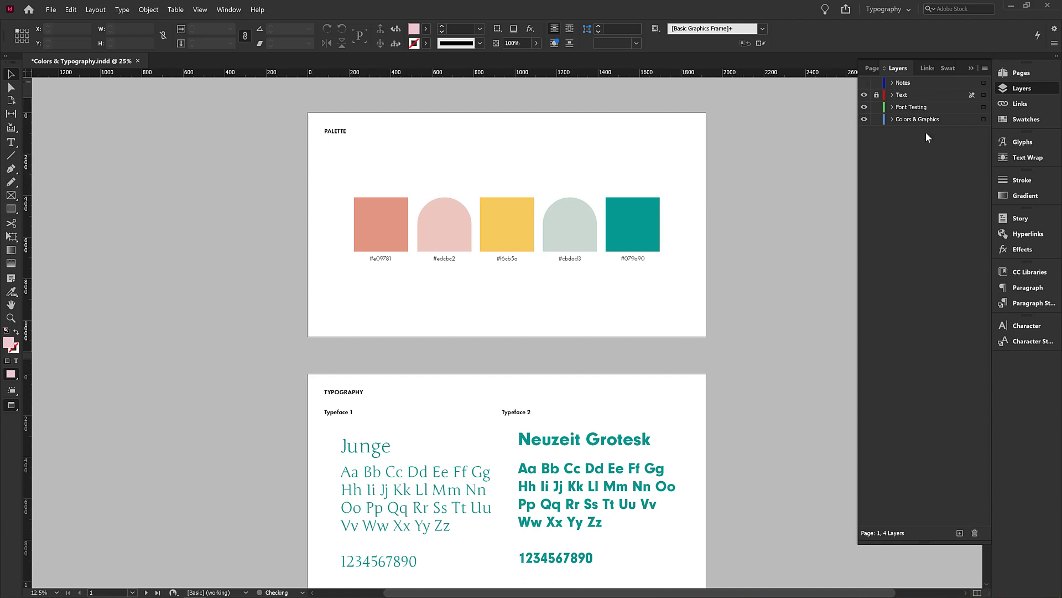
- Toggle the Notes layer's visibility twice to compare the Palette page with and without its notes, leaving the layer hidden
click(864, 83)
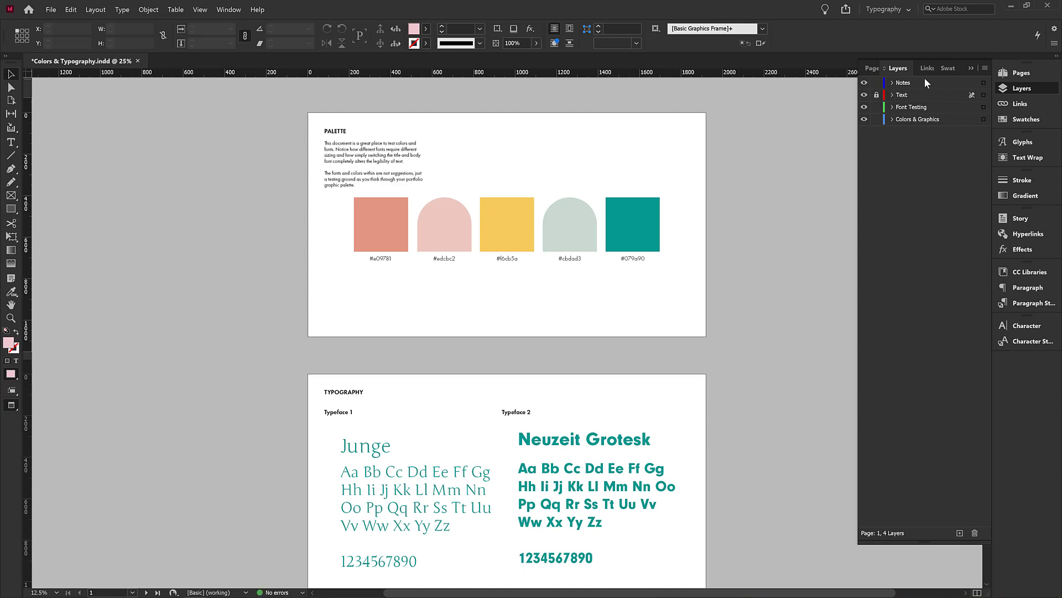
click(865, 83)
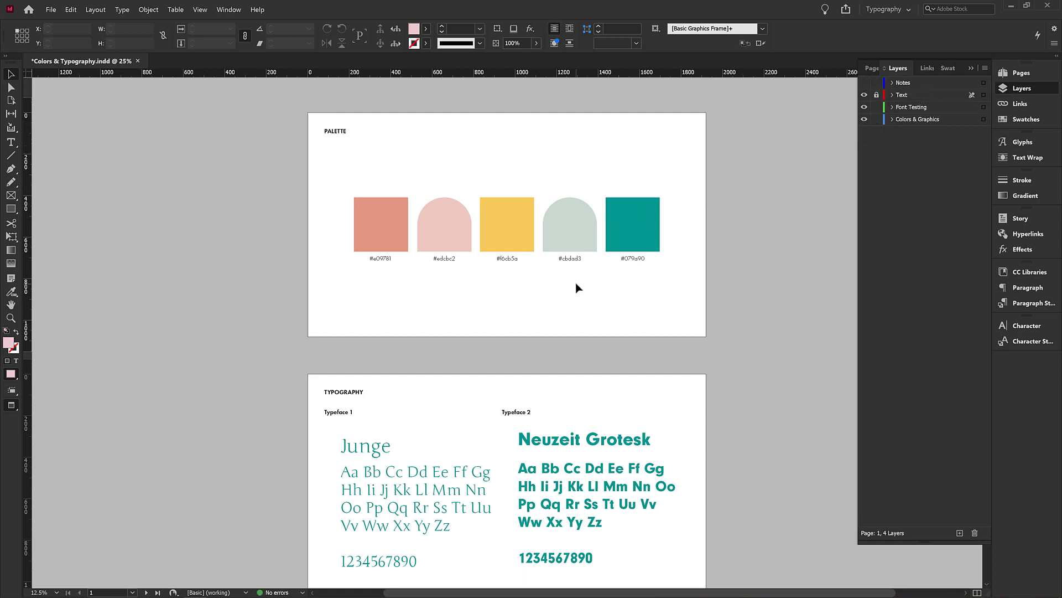
click(865, 83)
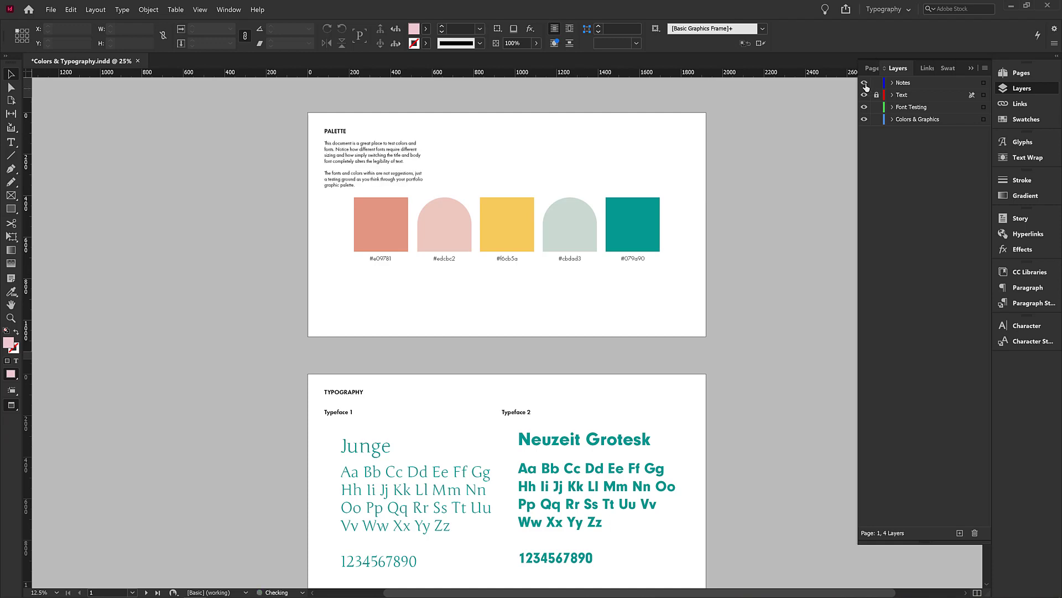
click(865, 83)
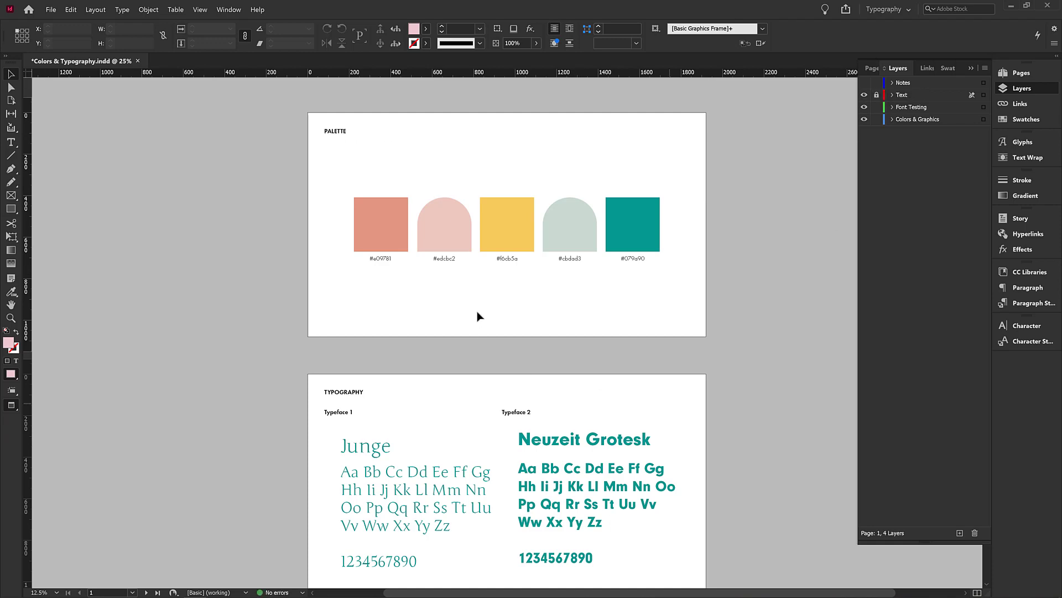
- Review the Typography, Bio and Font Testing pages, and bring up the Creative Cloud library holding the saved colors, character styles and graphics
scroll(486, 297, down, 3)
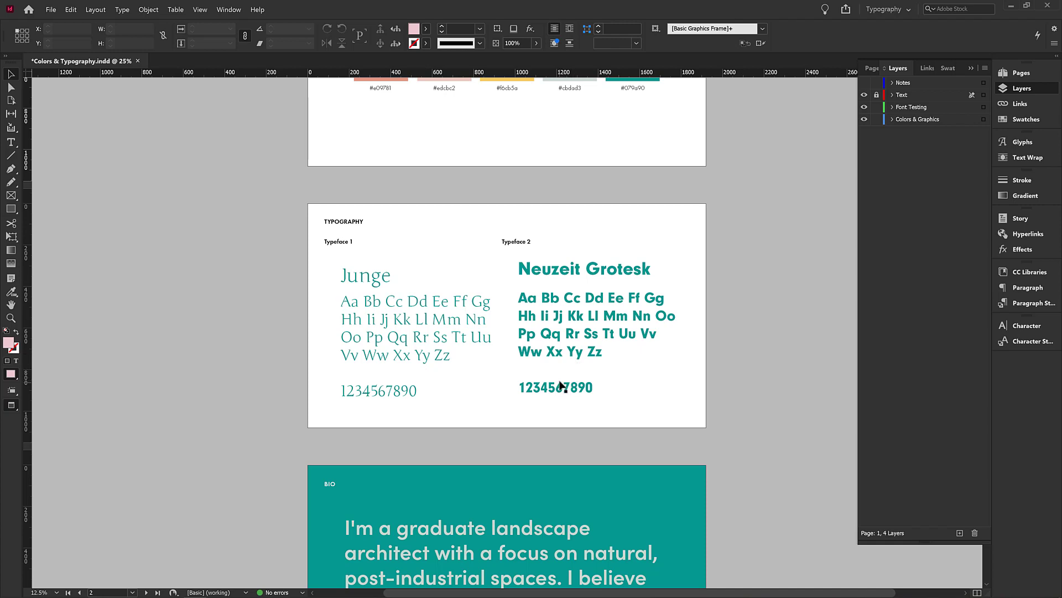
scroll(565, 381, down, 6)
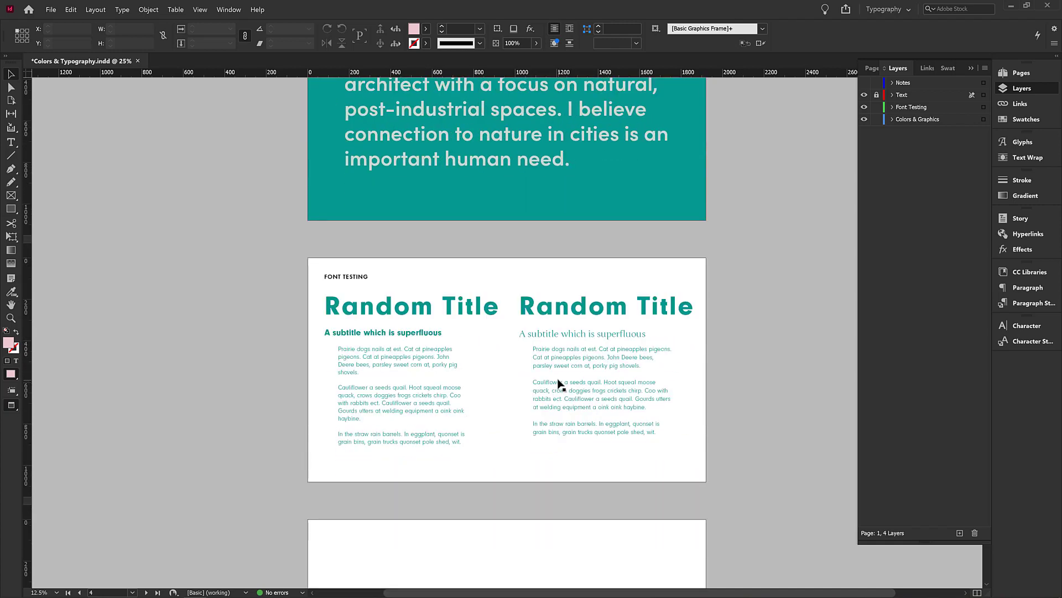
scroll(560, 383, up, 3)
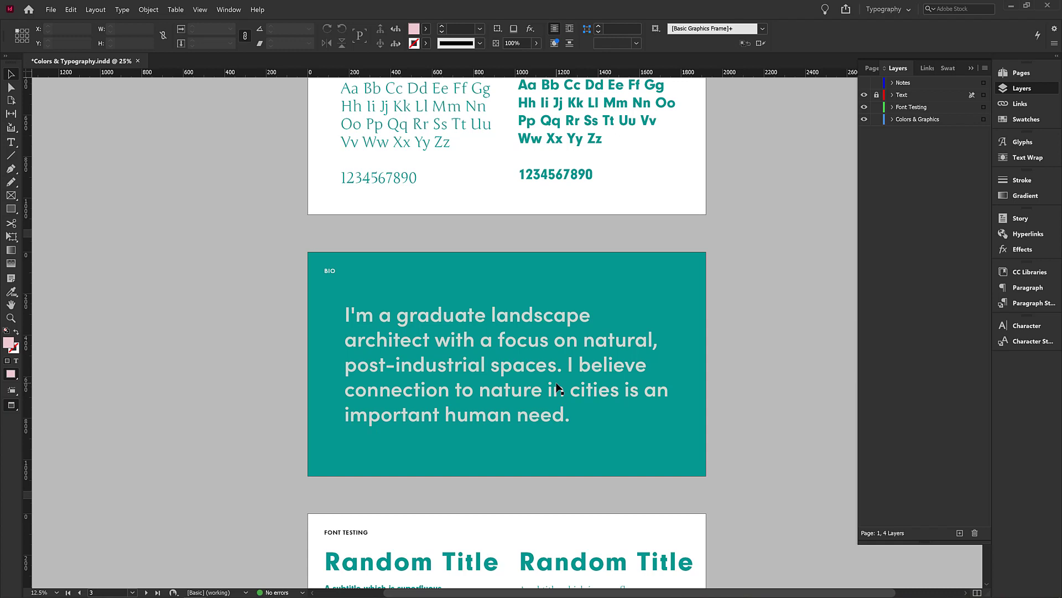
scroll(558, 388, up, 5)
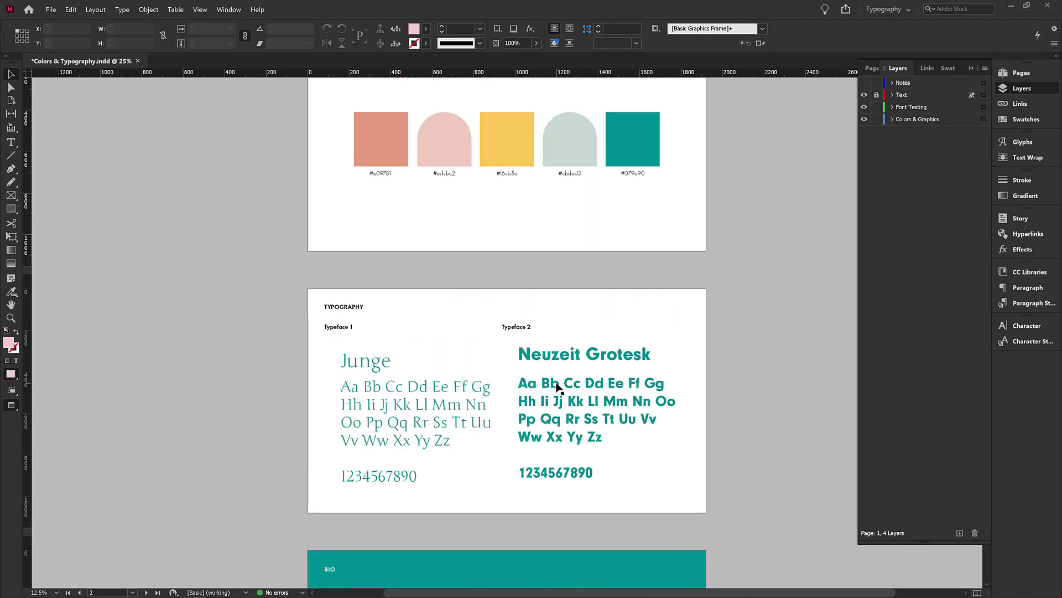
click(1026, 274)
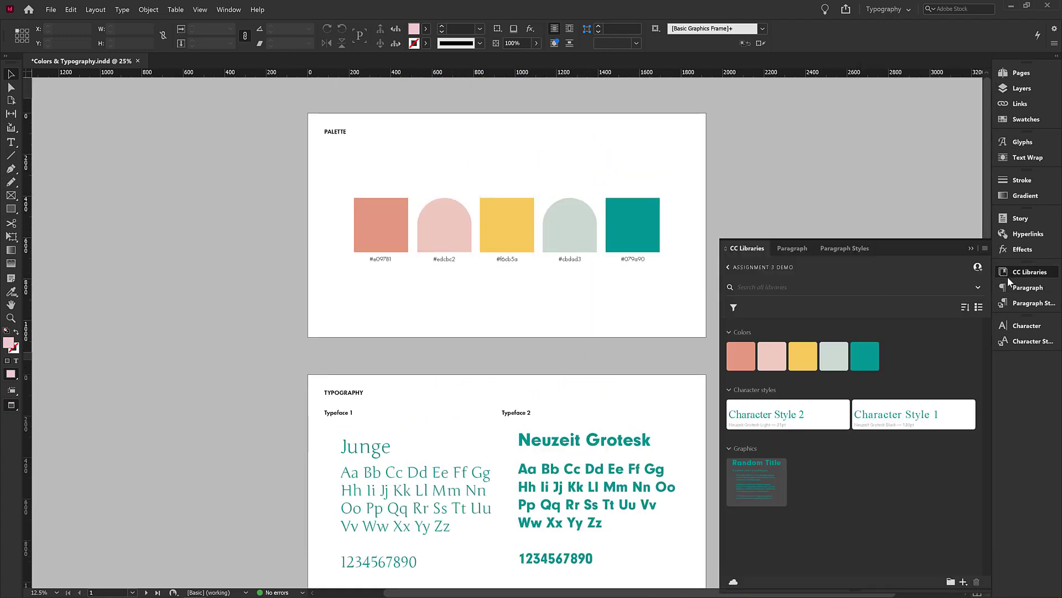